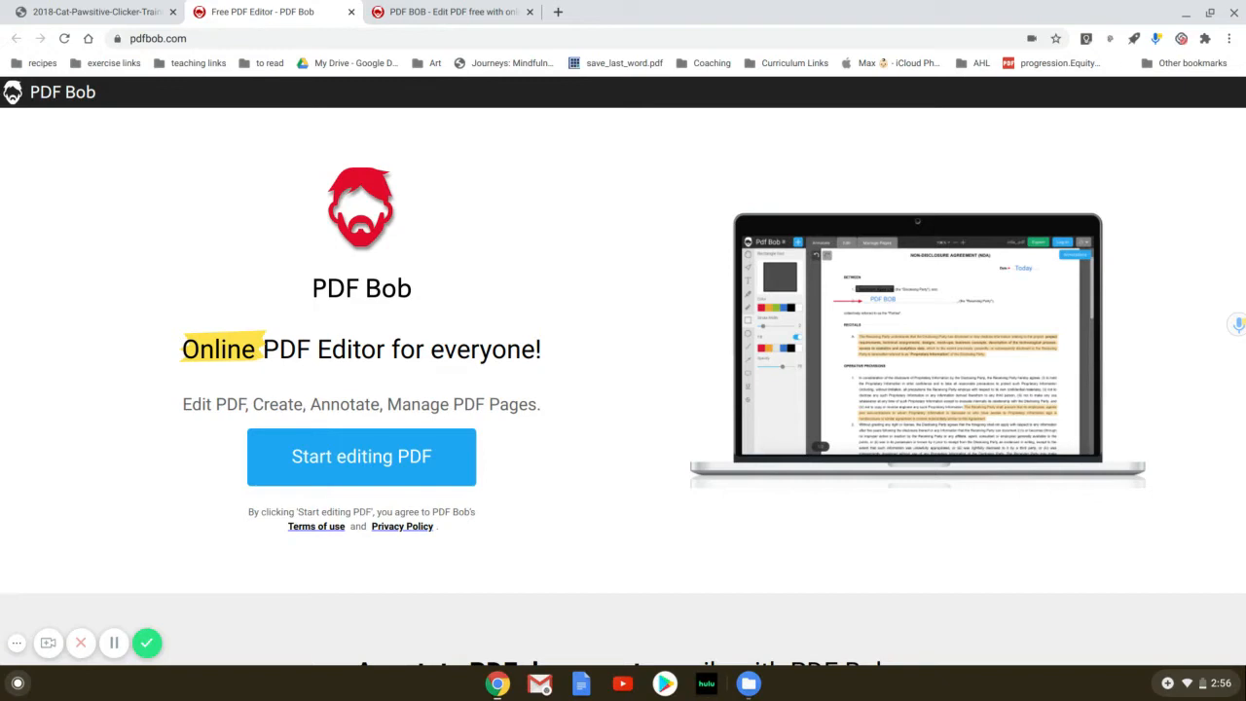
Step: Open the 2018-Cat-Pawsitive-Clicker-Training PDF from the Downloads folder in the online editor
{"action": "left_click", "coordinate": [350, 475]}
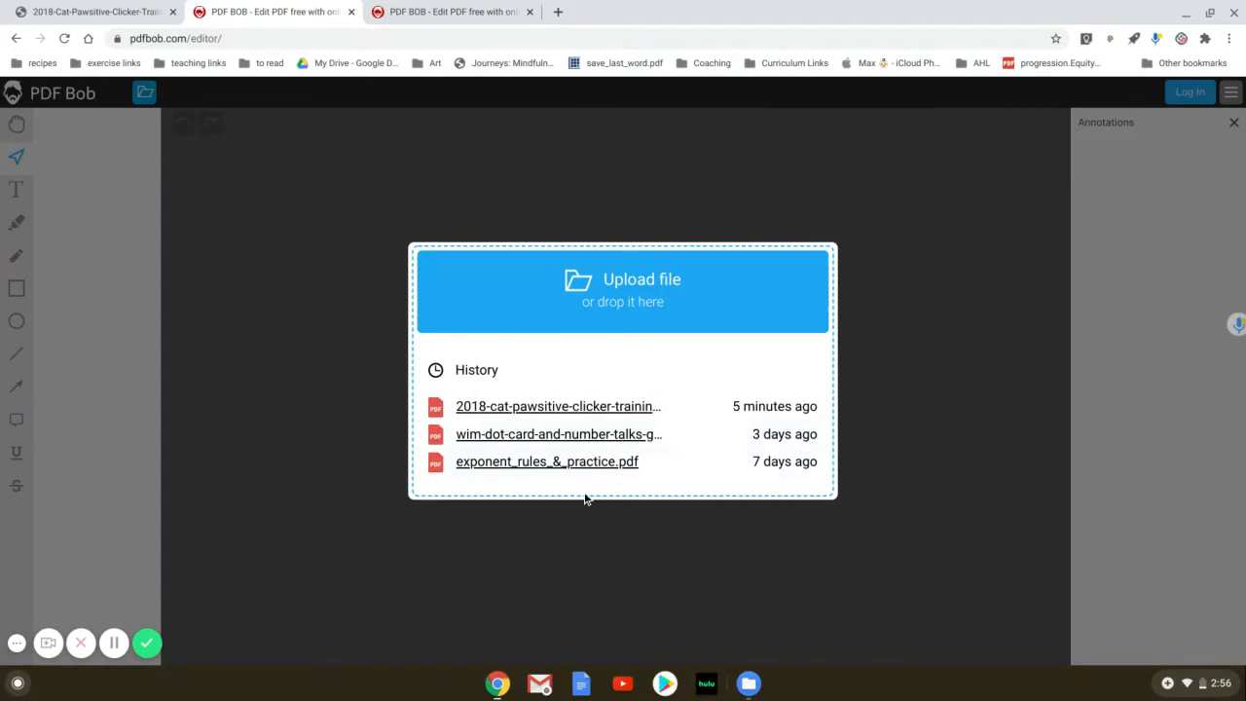
{"action": "left_click", "coordinate": [642, 280]}
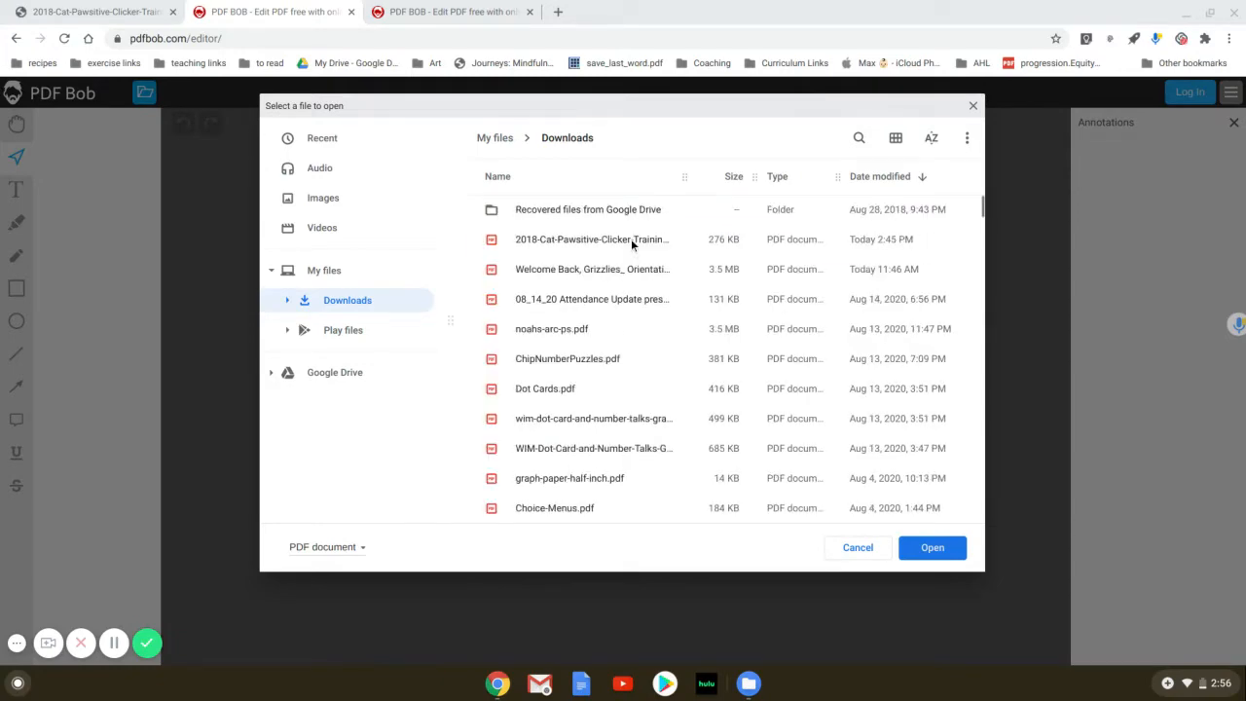
{"action": "left_click", "coordinate": [630, 238]}
{"action": "left_click", "coordinate": [932, 547]}
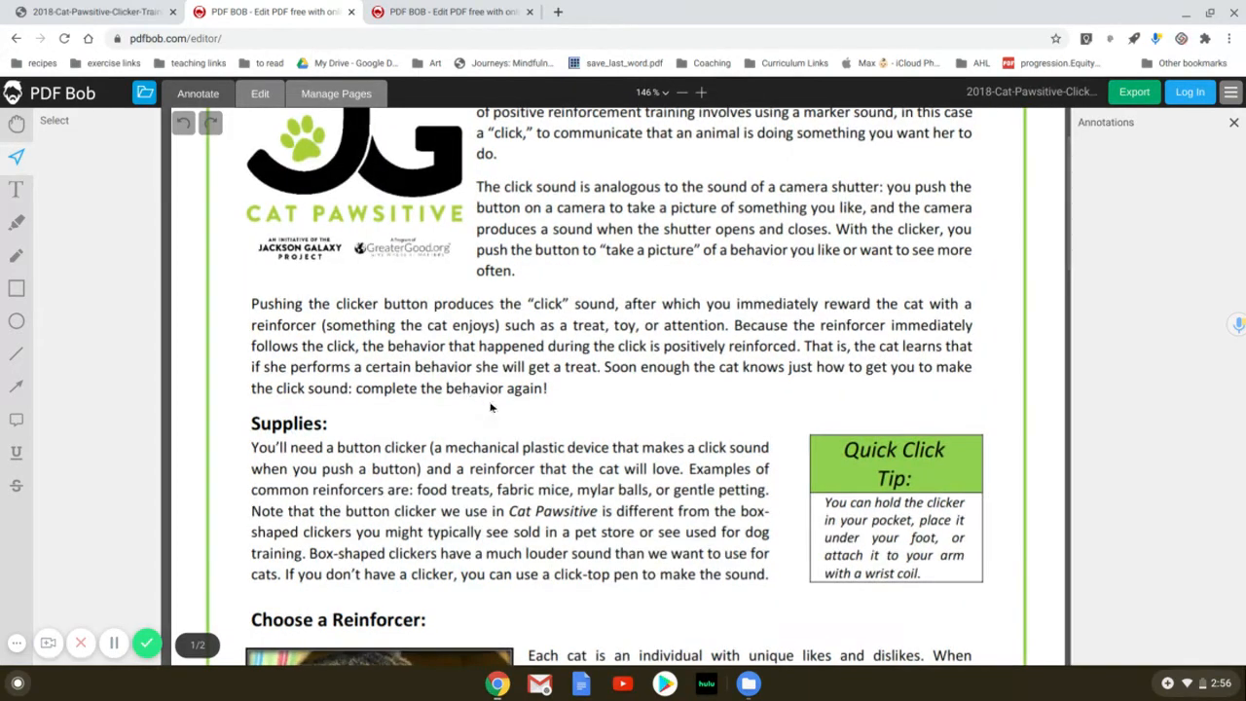
Step: Add the blue text "We love cats." beside the "Clicker Training Basics" title on the first page
{"action": "scroll", "coordinate": [502, 394], "scroll_direction": "up", "scroll_amount": 2}
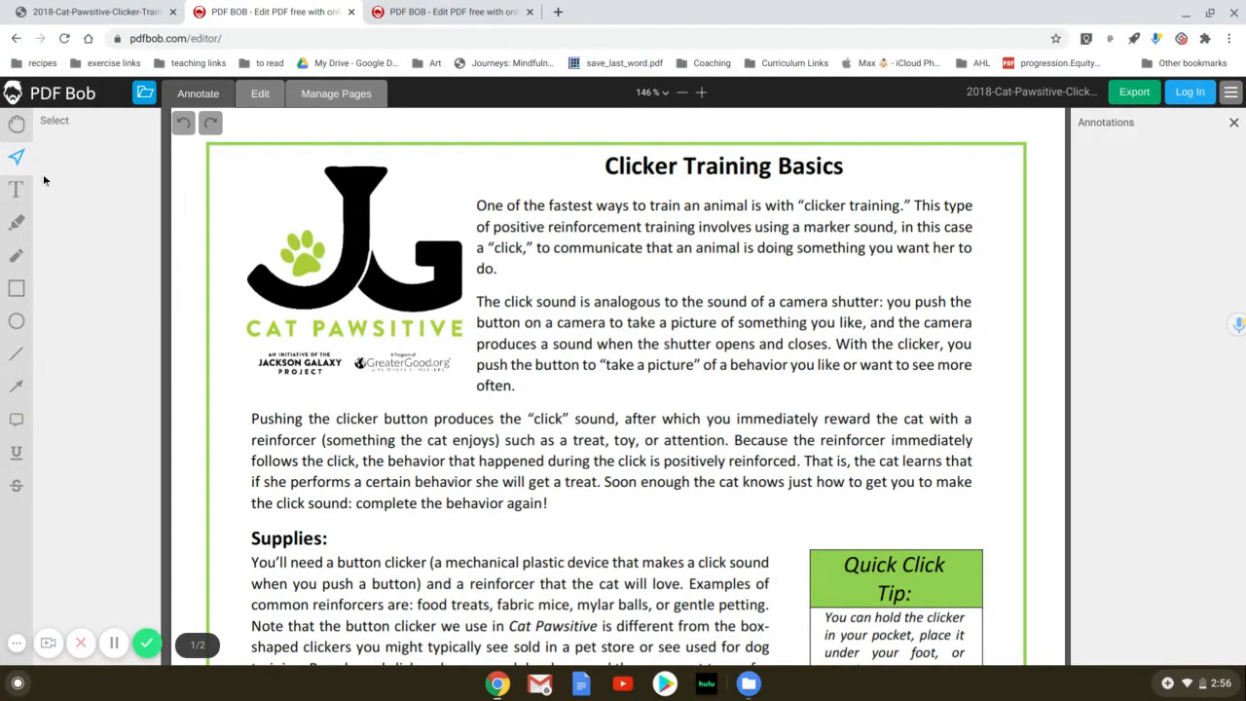
{"action": "left_click", "coordinate": [16, 192]}
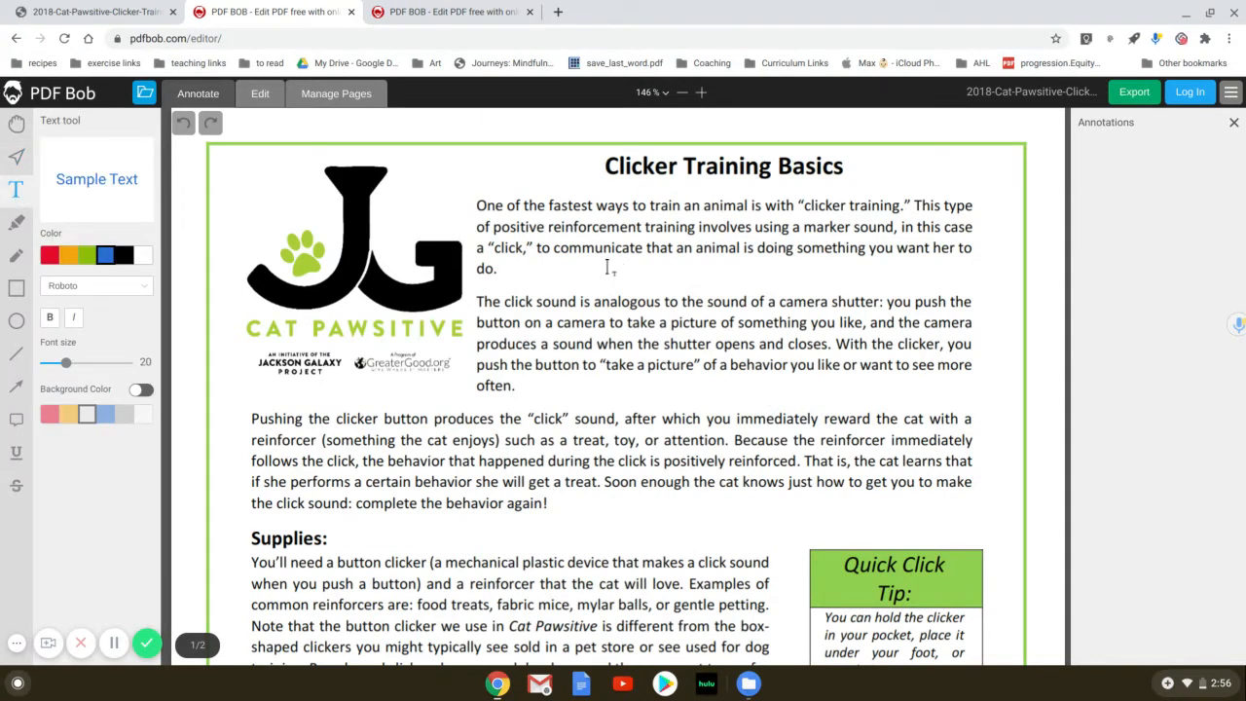
{"action": "left_click", "coordinate": [884, 158]}
{"action": "type", "text": "We"}
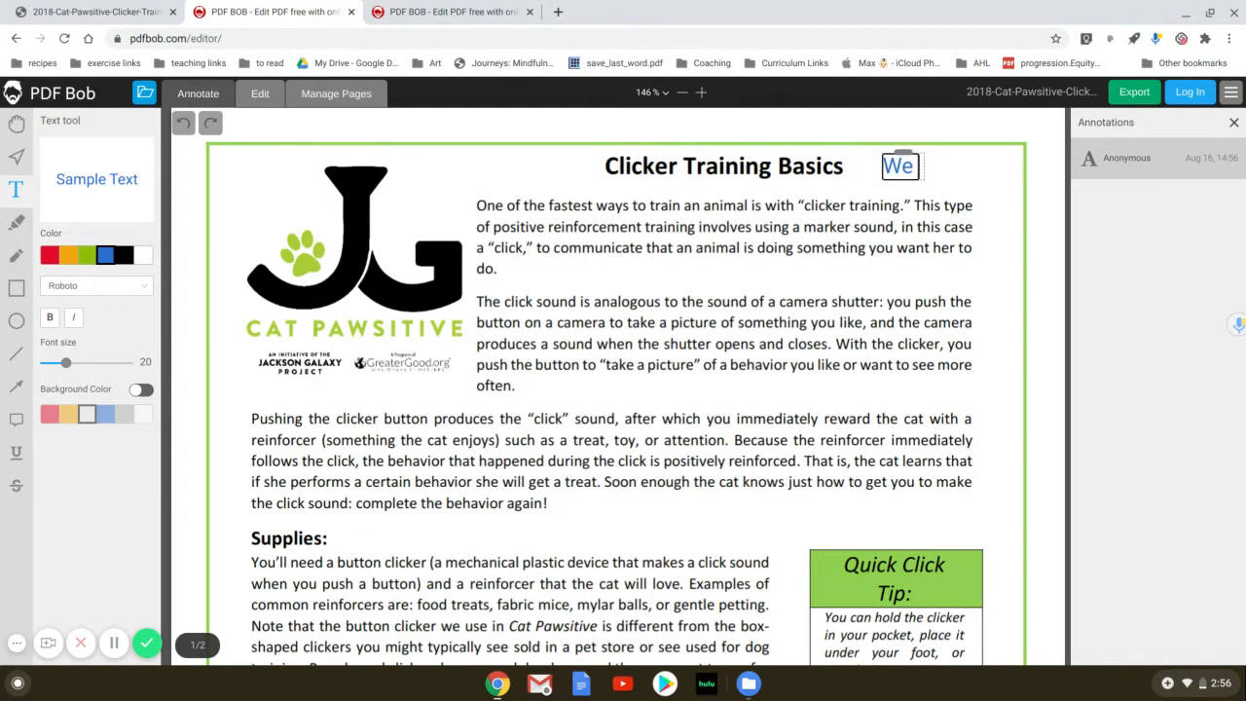
{"action": "type", "text": " love cats."}
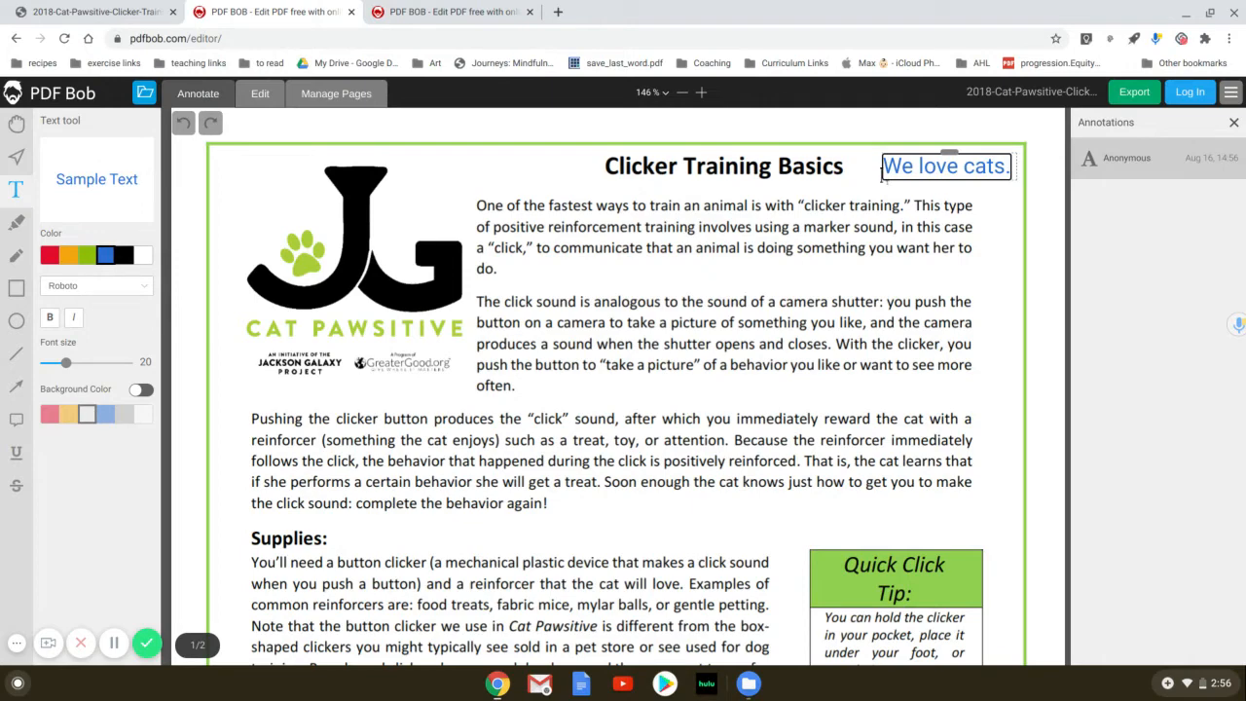
{"action": "left_click", "coordinate": [885, 307]}
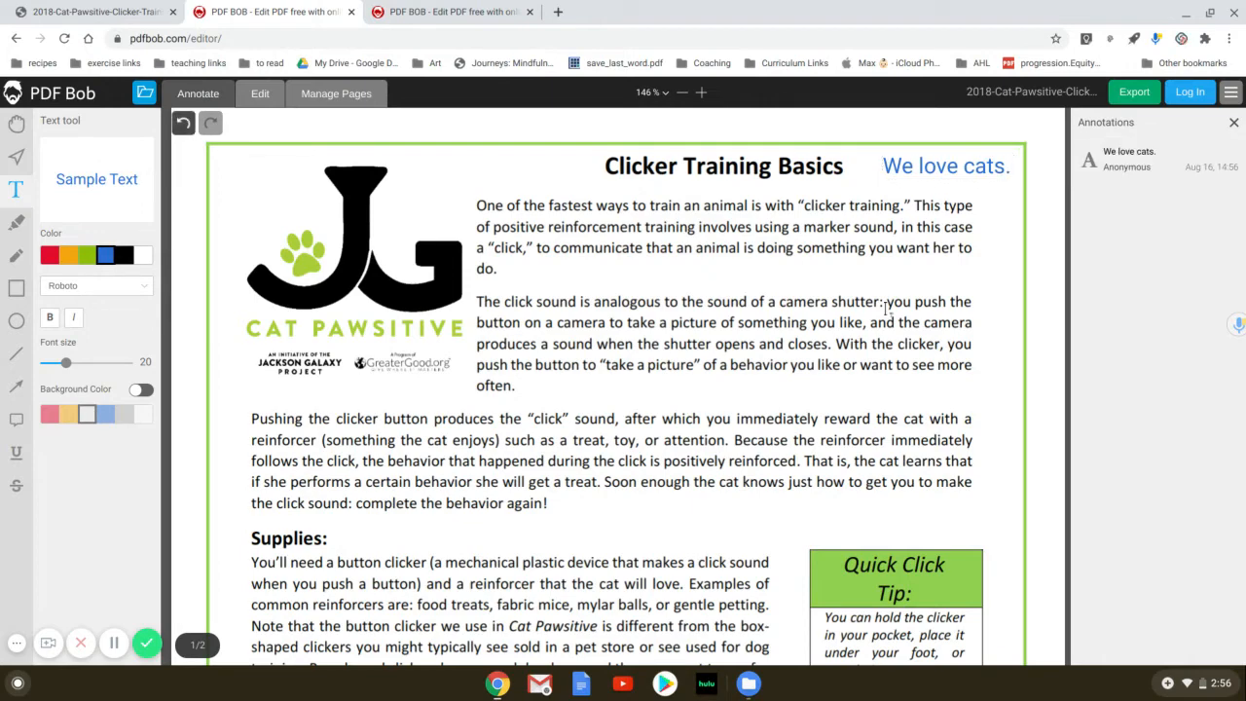
Step: Highlight "One of the fastest ways to train an animal" in green in the opening paragraph
{"action": "left_click", "coordinate": [16, 223]}
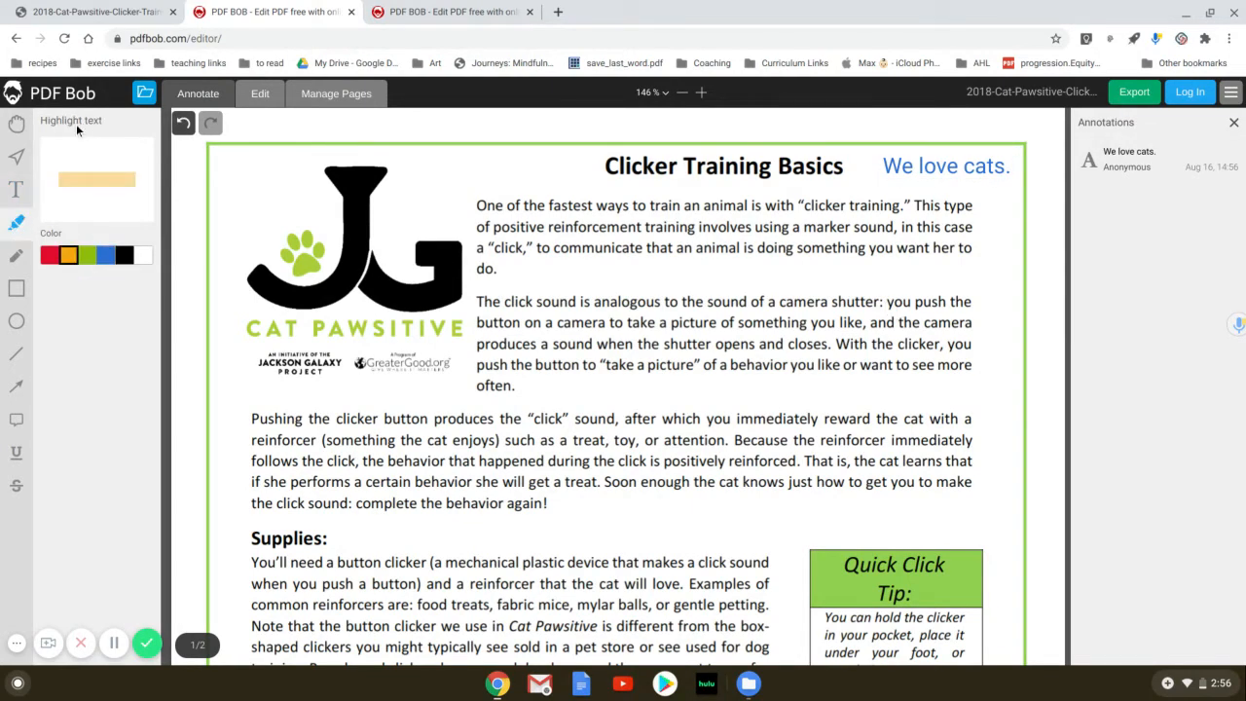
{"action": "left_click", "coordinate": [88, 257]}
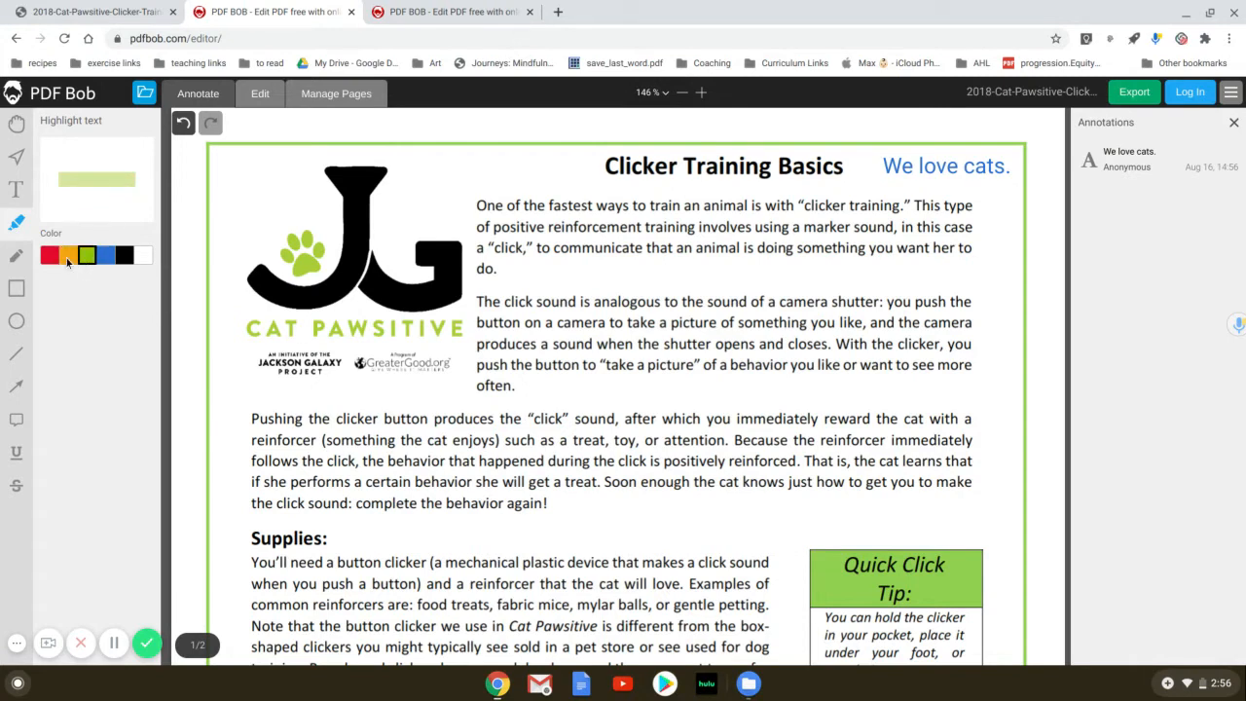
{"action": "left_click_drag", "start_coordinate": [476, 208], "coordinate": [749, 206]}
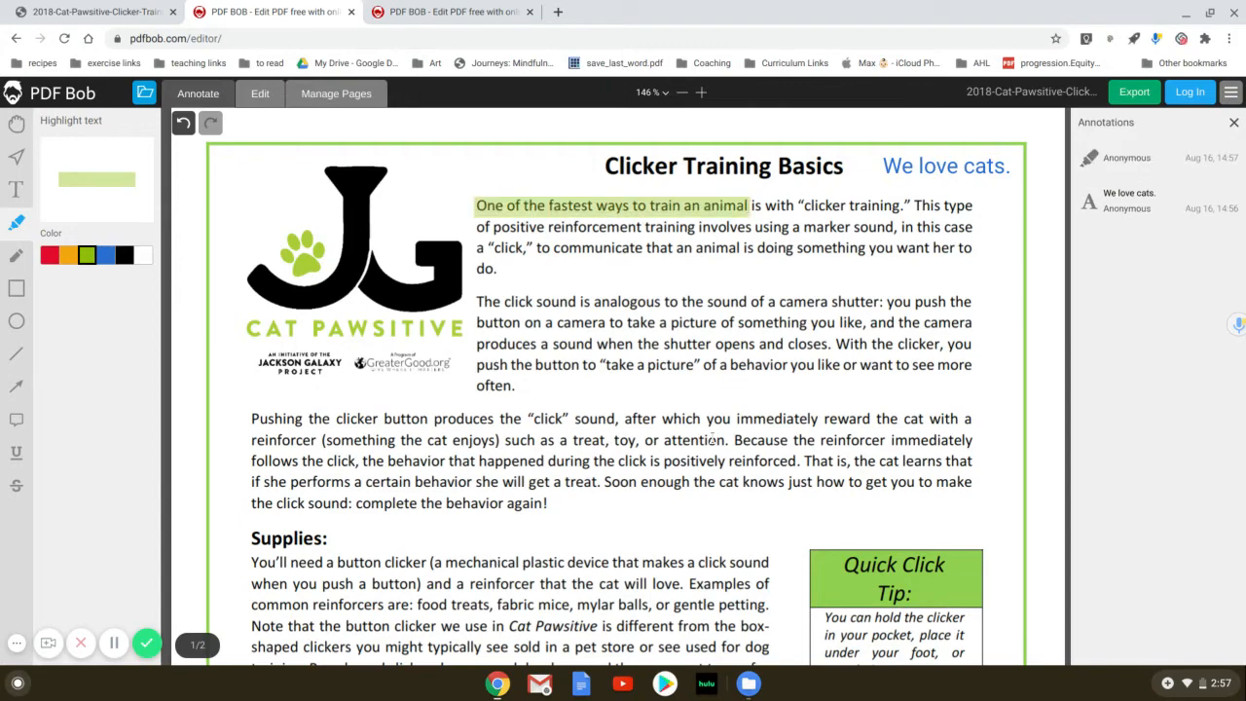
Step: Draw a blue freehand Pencil curve near the end of the opening paragraph and set its stroke to 8
{"action": "left_click", "coordinate": [22, 258]}
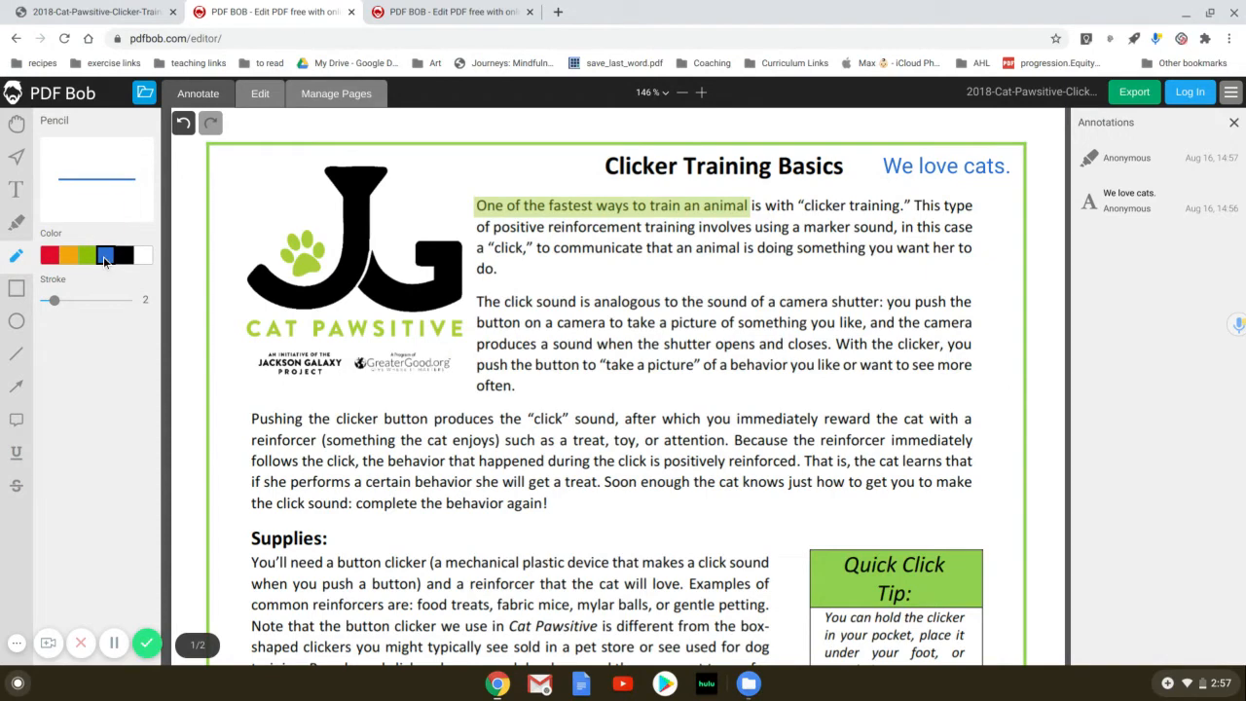
{"action": "mouse_move", "coordinate": [57, 309]}
{"action": "left_mouse_down"}
{"action": "mouse_move", "coordinate": [84, 308]}
{"action": "mouse_move", "coordinate": [55, 308]}
{"action": "left_mouse_up"}
{"action": "mouse_move", "coordinate": [508, 290]}
{"action": "left_mouse_down"}
{"action": "mouse_move", "coordinate": [567, 255]}
{"action": "mouse_move", "coordinate": [602, 280]}
{"action": "mouse_move", "coordinate": [595, 265]}
{"action": "left_mouse_up"}
{"action": "left_click", "coordinate": [111, 302]}
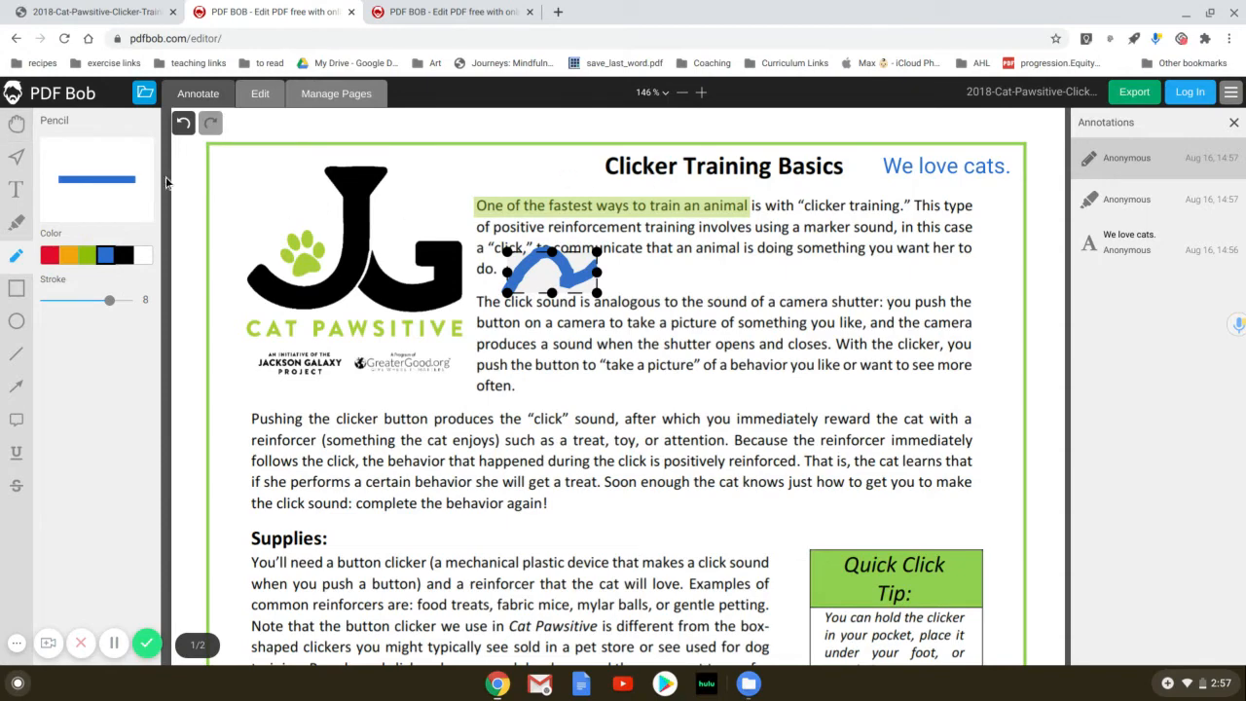
Step: Undo the stroke width change and the freehand pencil curve
{"action": "left_click", "coordinate": [184, 128]}
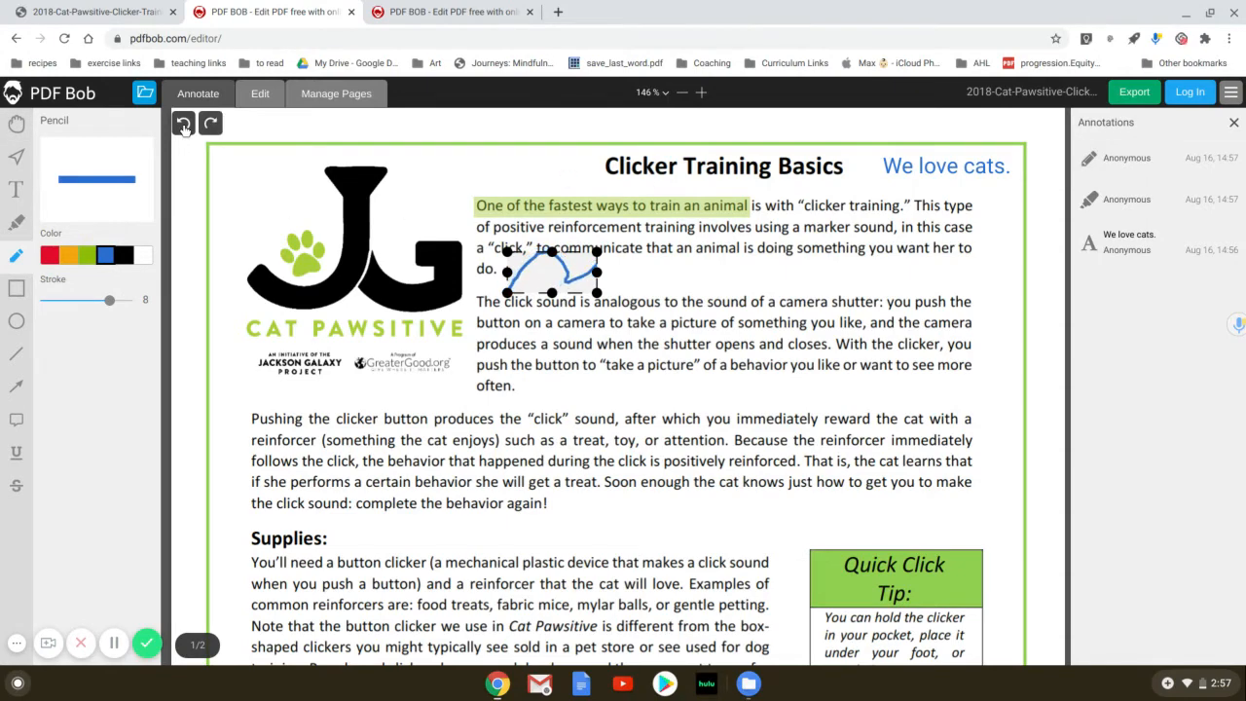
{"action": "left_click", "coordinate": [184, 128]}
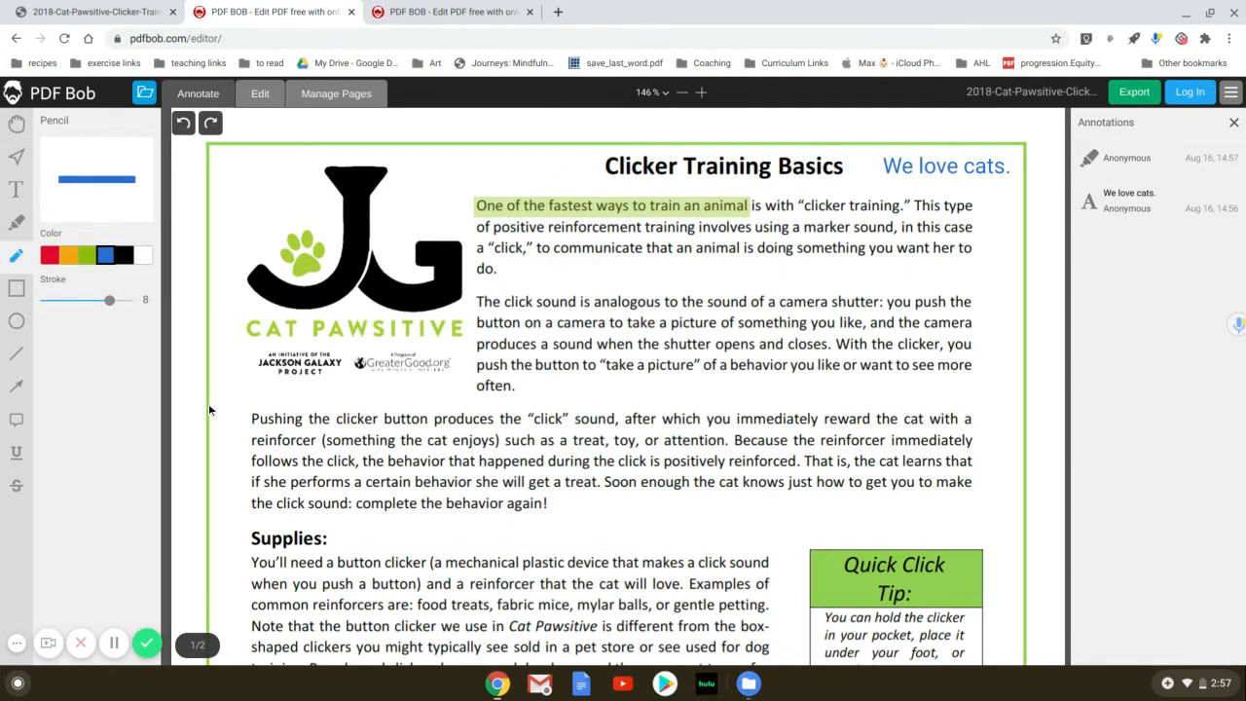
Step: Draw a filled rectangle covering the Choose a Reinforcer and Association sections, including the cat photo and the tip box
{"action": "left_click", "coordinate": [16, 286]}
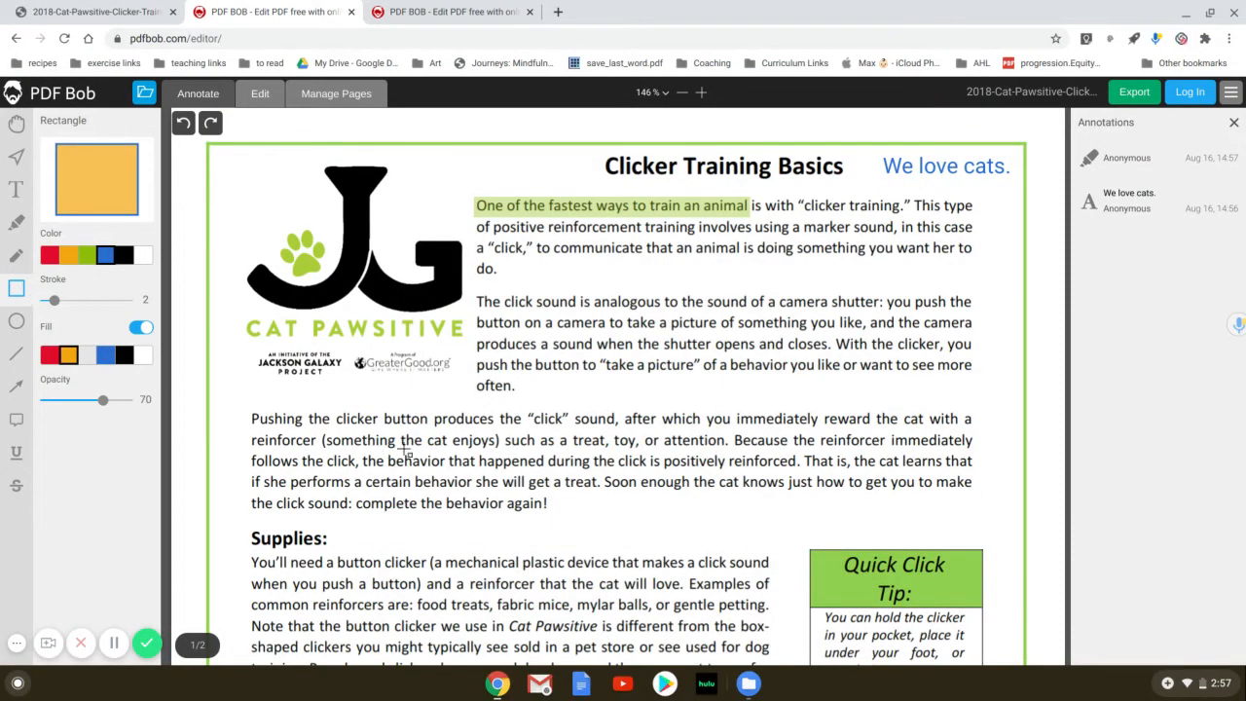
{"action": "scroll", "coordinate": [405, 449], "scroll_direction": "down", "scroll_amount": 5}
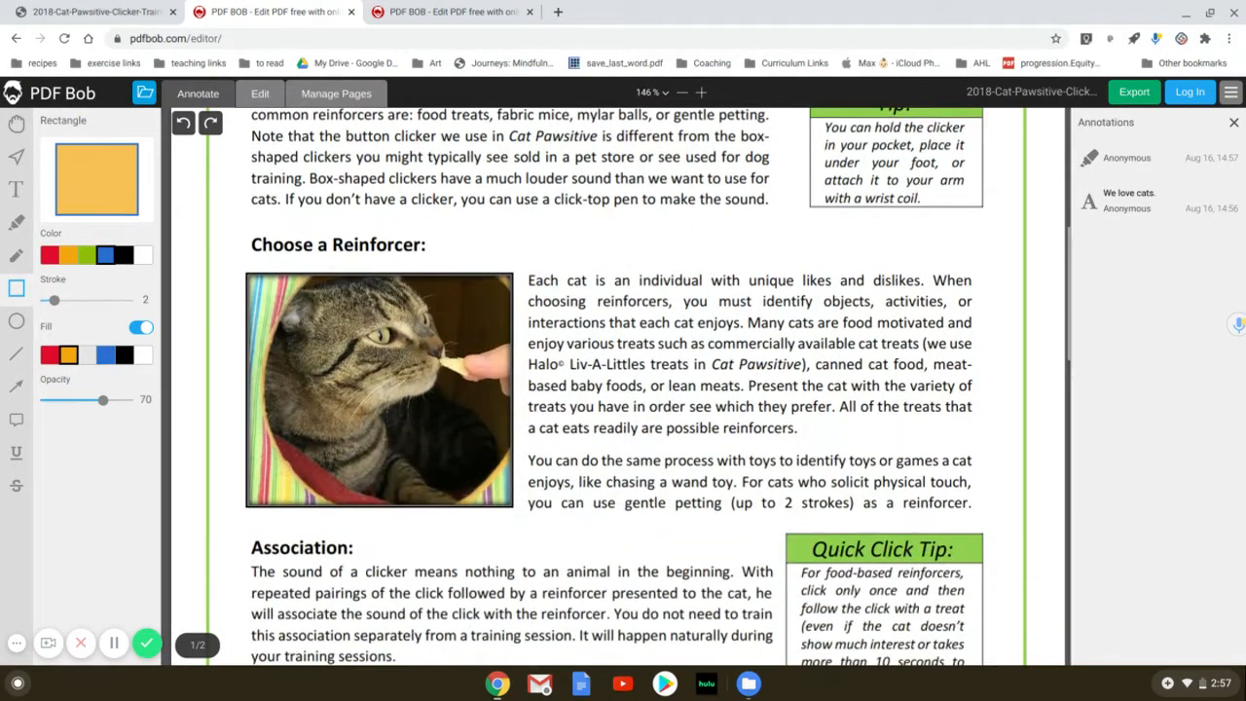
{"action": "scroll", "coordinate": [384, 566], "scroll_direction": "down", "scroll_amount": 3}
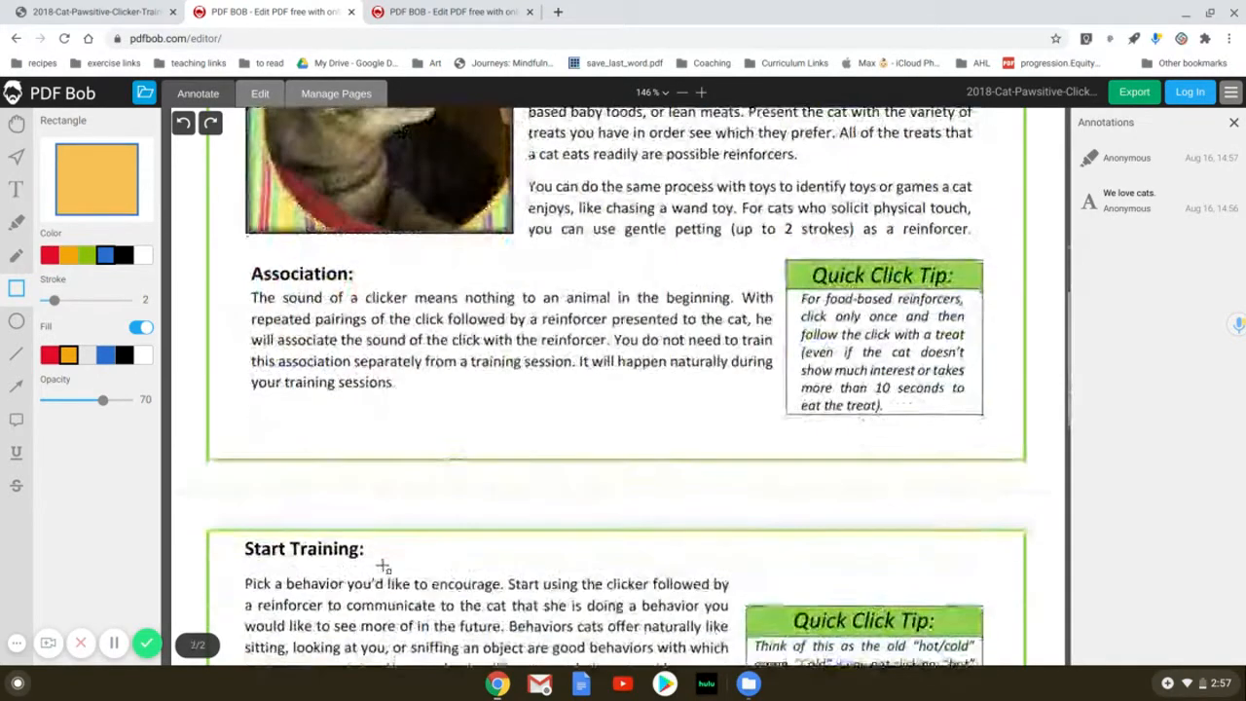
{"action": "scroll", "coordinate": [383, 566], "scroll_direction": "up", "scroll_amount": 3}
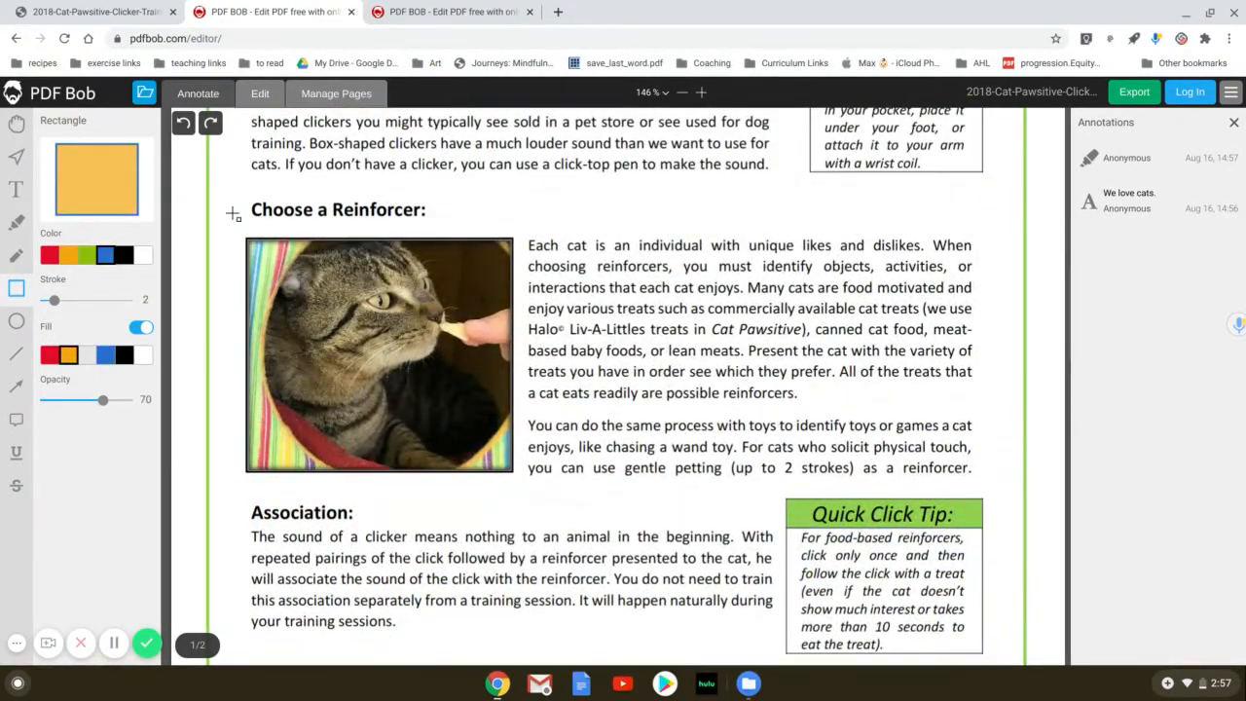
{"action": "scroll", "coordinate": [231, 210], "scroll_direction": "down", "scroll_amount": 1}
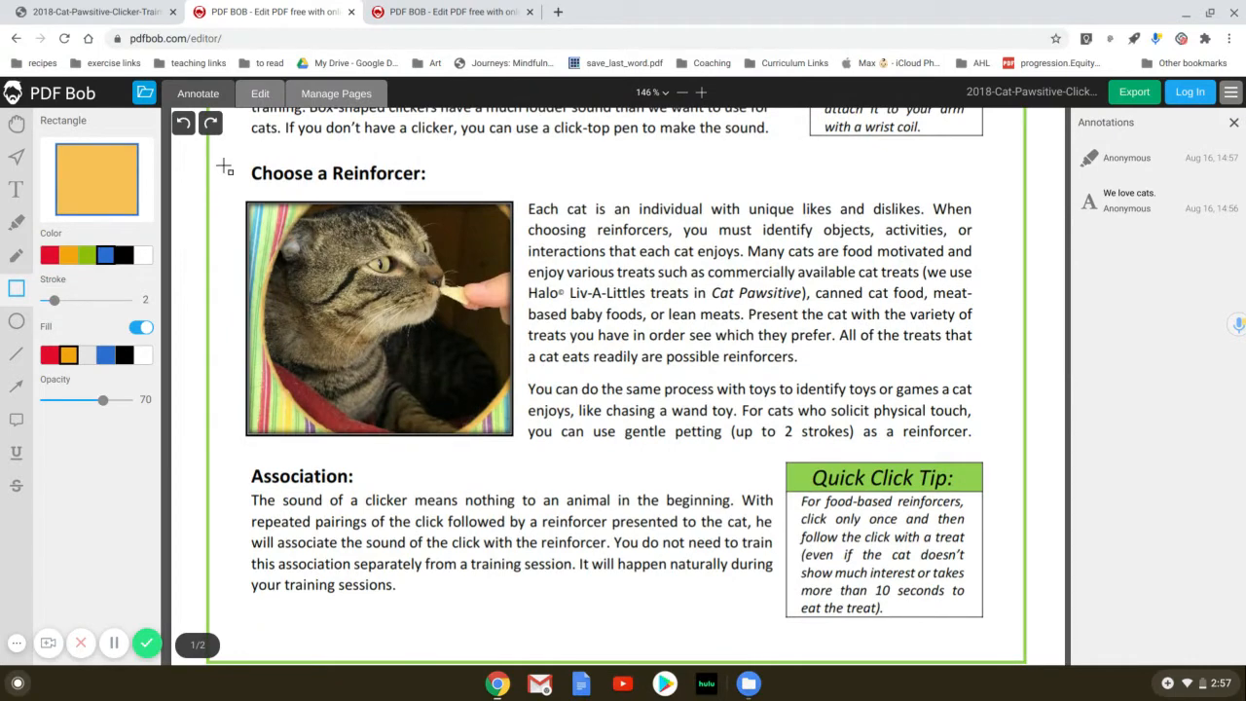
{"action": "mouse_move", "coordinate": [225, 167]}
{"action": "left_mouse_down"}
{"action": "mouse_move", "coordinate": [679, 265]}
{"action": "mouse_move", "coordinate": [979, 435]}
{"action": "mouse_move", "coordinate": [1051, 623]}
{"action": "mouse_move", "coordinate": [1026, 659]}
{"action": "left_mouse_up"}
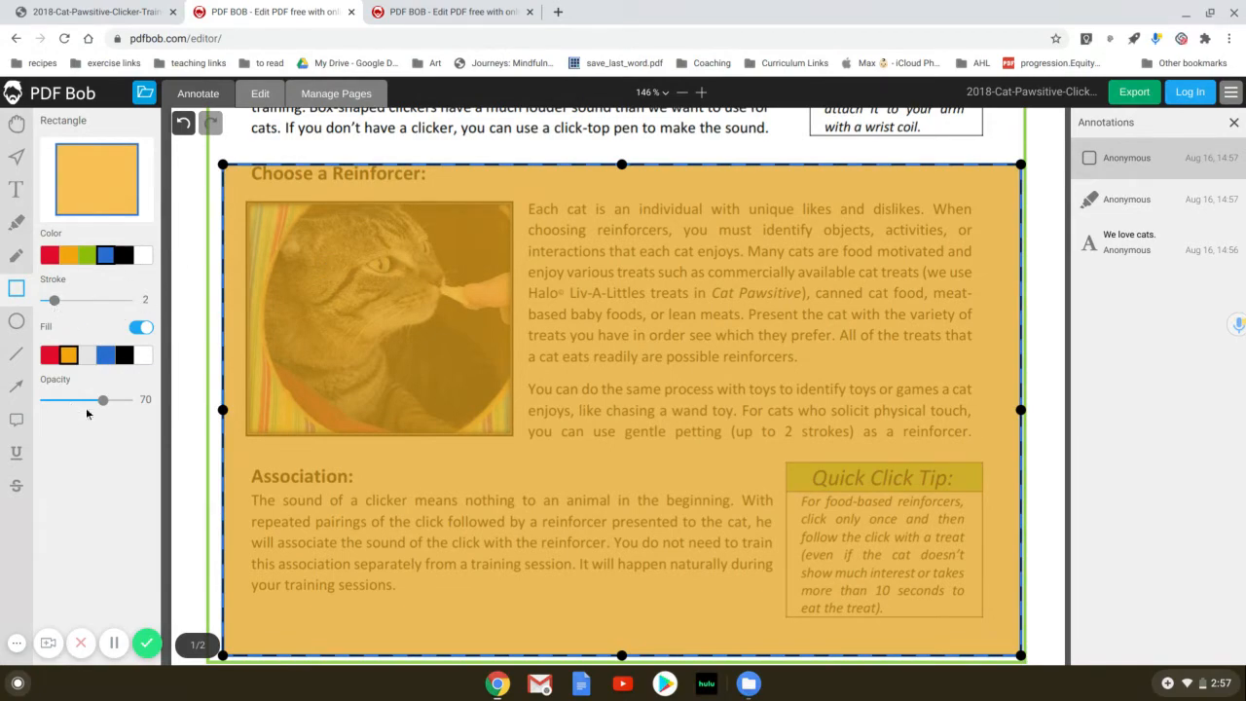
Step: Set the rectangle's opacity to 100 and its fill to white so it hides the content beneath
{"action": "left_click_drag", "start_coordinate": [105, 405], "coordinate": [129, 402]}
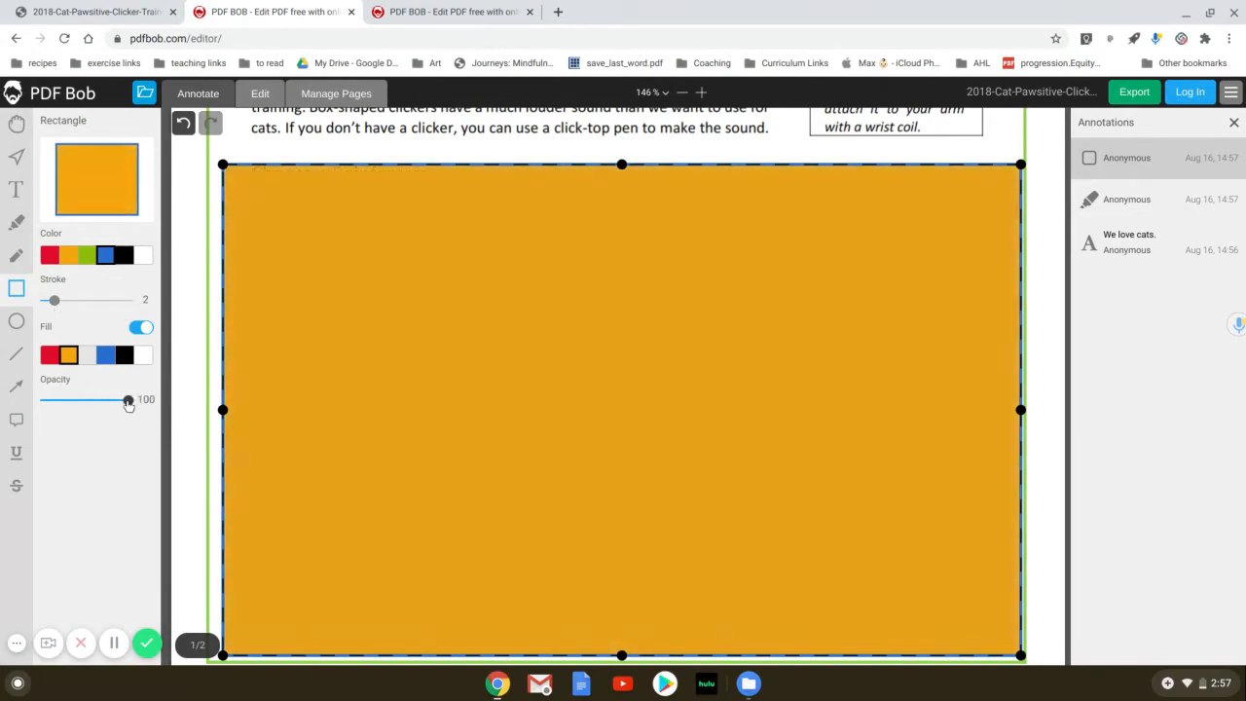
{"action": "left_click", "coordinate": [143, 357]}
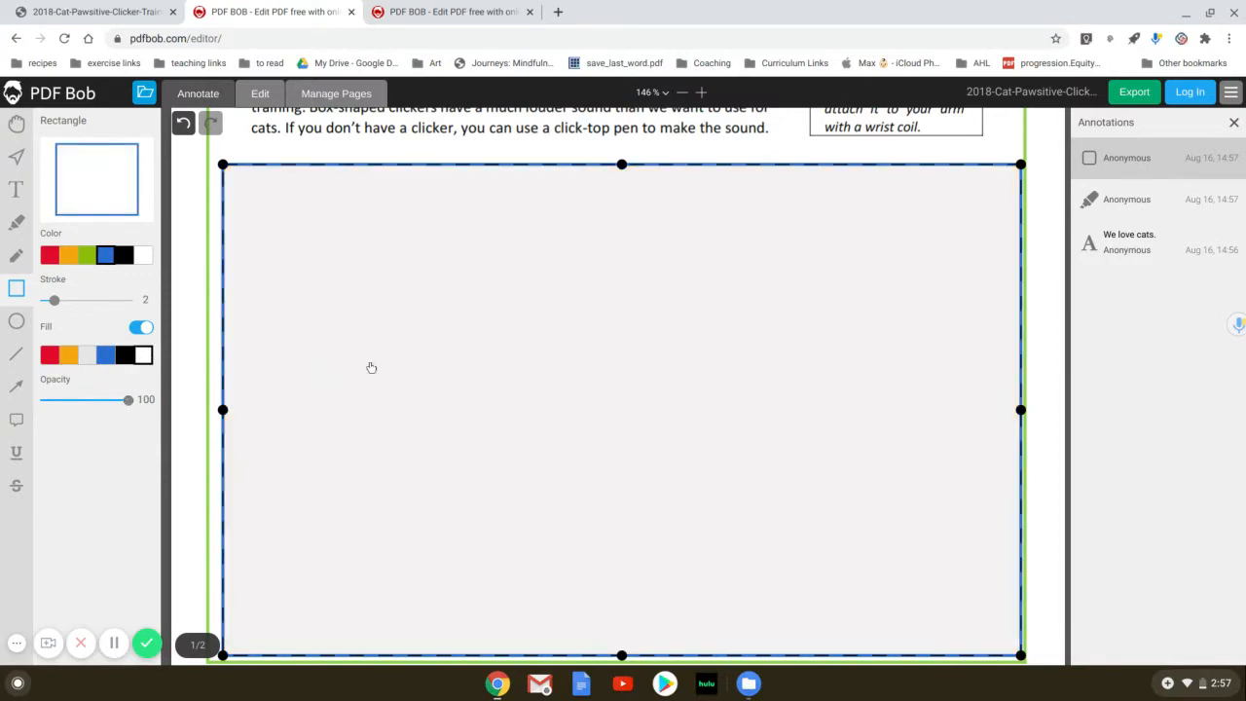
{"action": "left_click", "coordinate": [545, 127]}
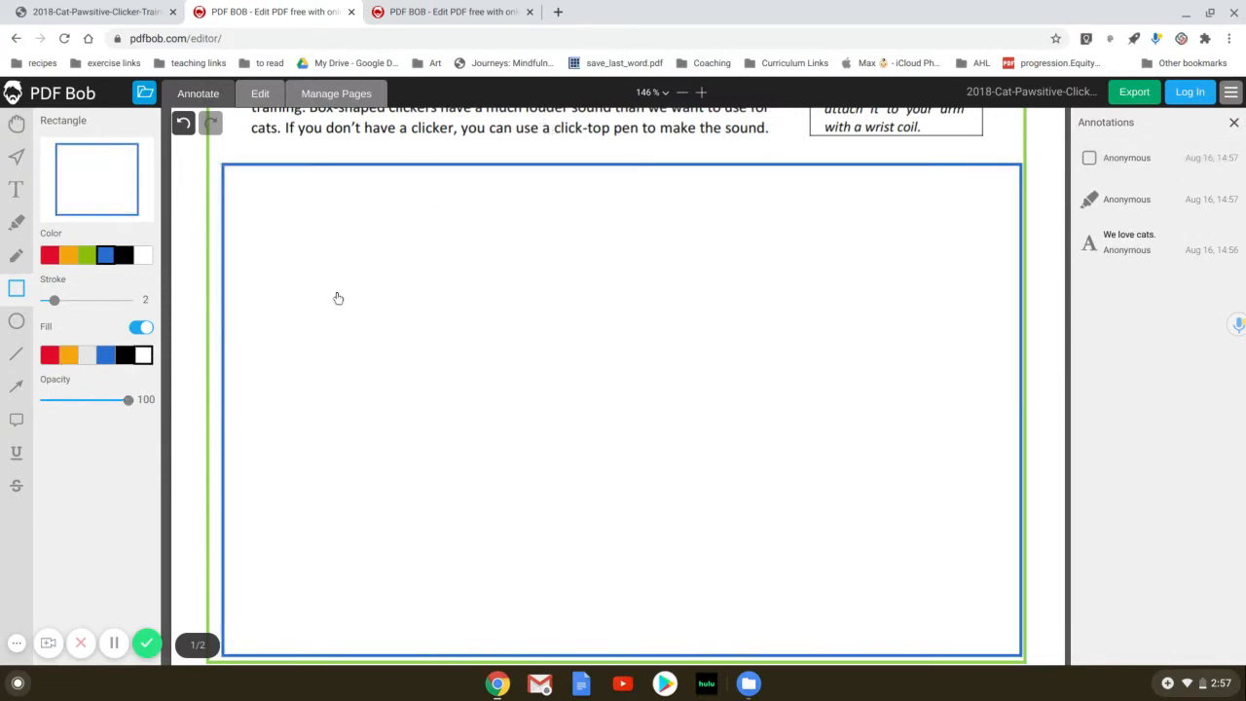
{"action": "left_click", "coordinate": [15, 326]}
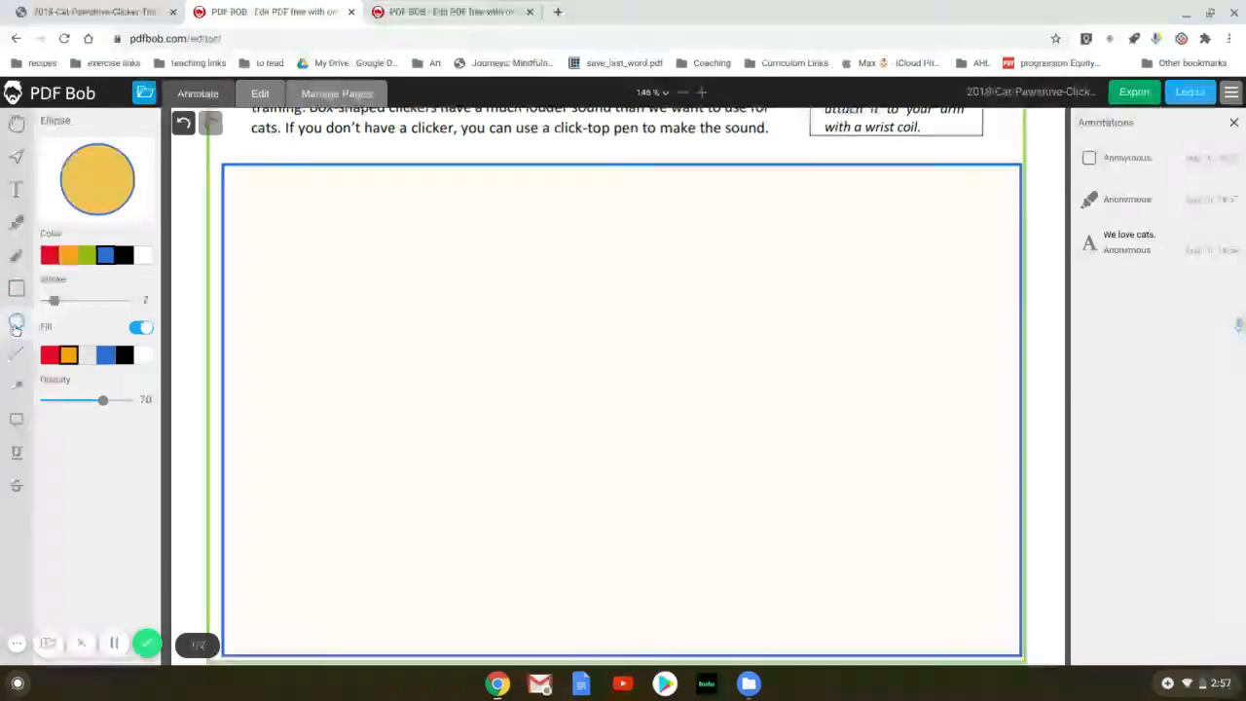
{"action": "left_click", "coordinate": [19, 356]}
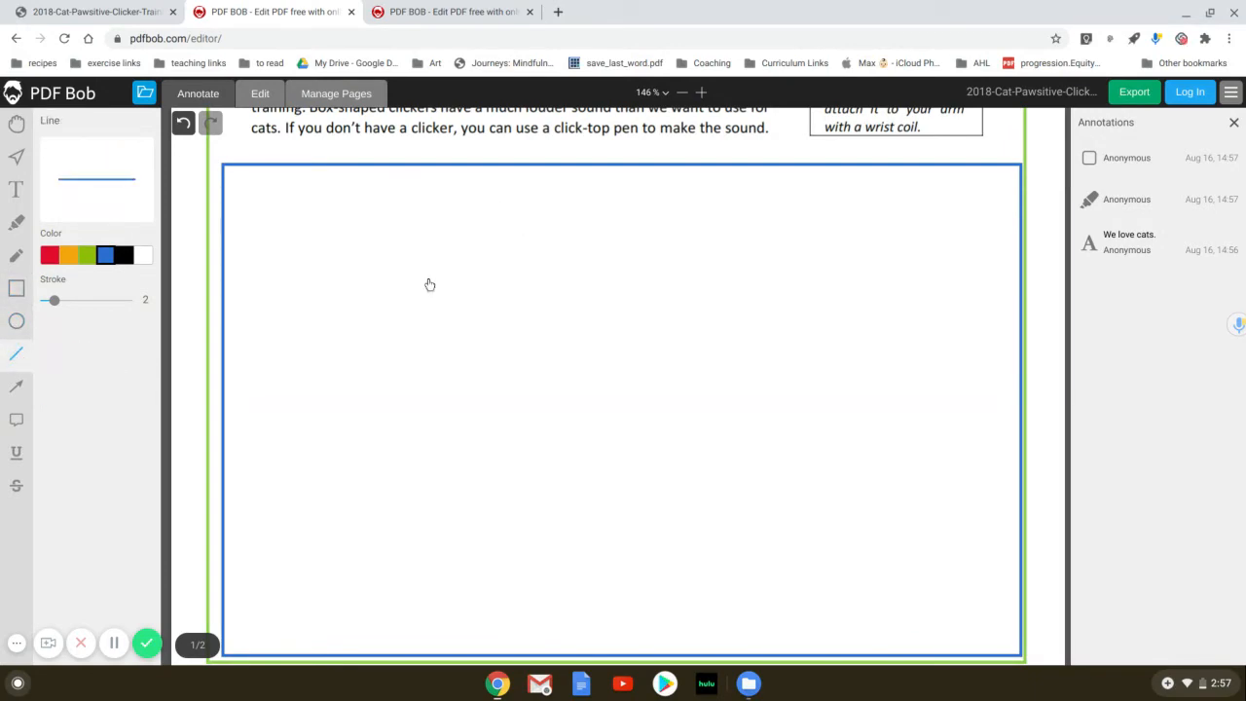
{"action": "scroll", "coordinate": [402, 349], "scroll_direction": "up", "scroll_amount": 1}
{"action": "scroll", "coordinate": [402, 349], "scroll_direction": "up", "scroll_amount": 3}
Step: Switch to graph-paper-half-inch.pdf and draw a red vertical arrow pointing down along a grid line near the middle
{"action": "left_click", "coordinate": [447, 12]}
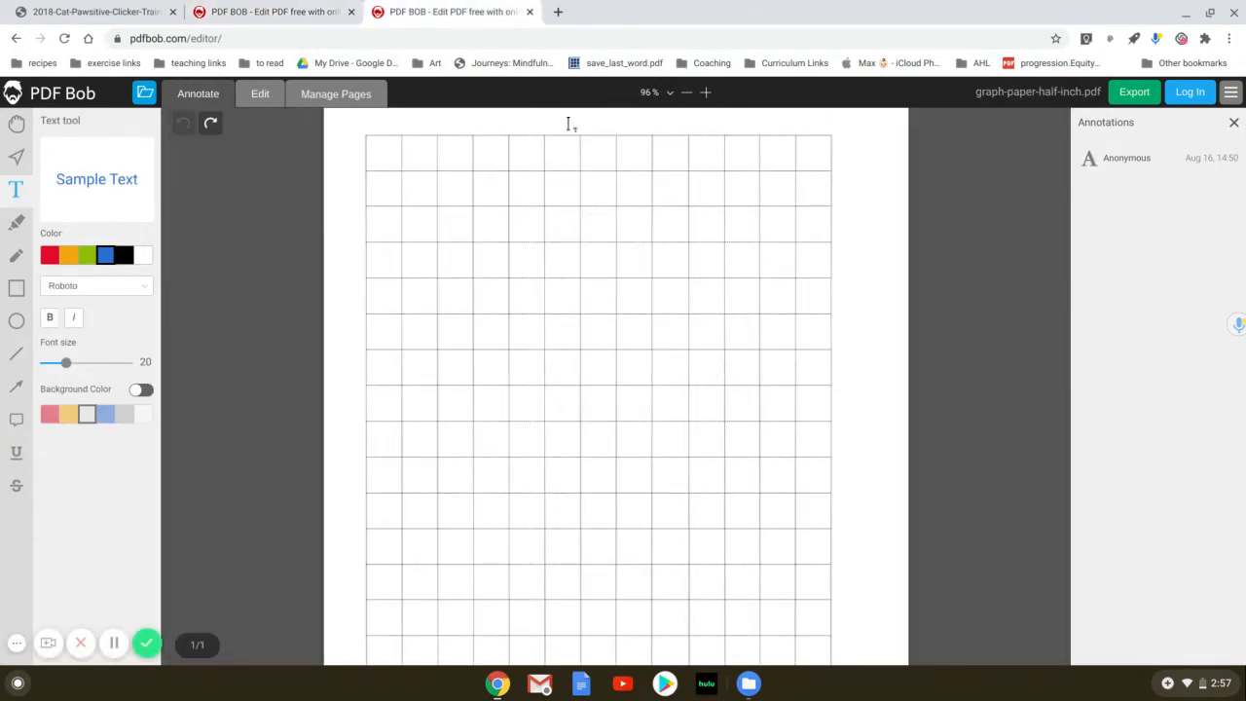
{"action": "left_click", "coordinate": [16, 386]}
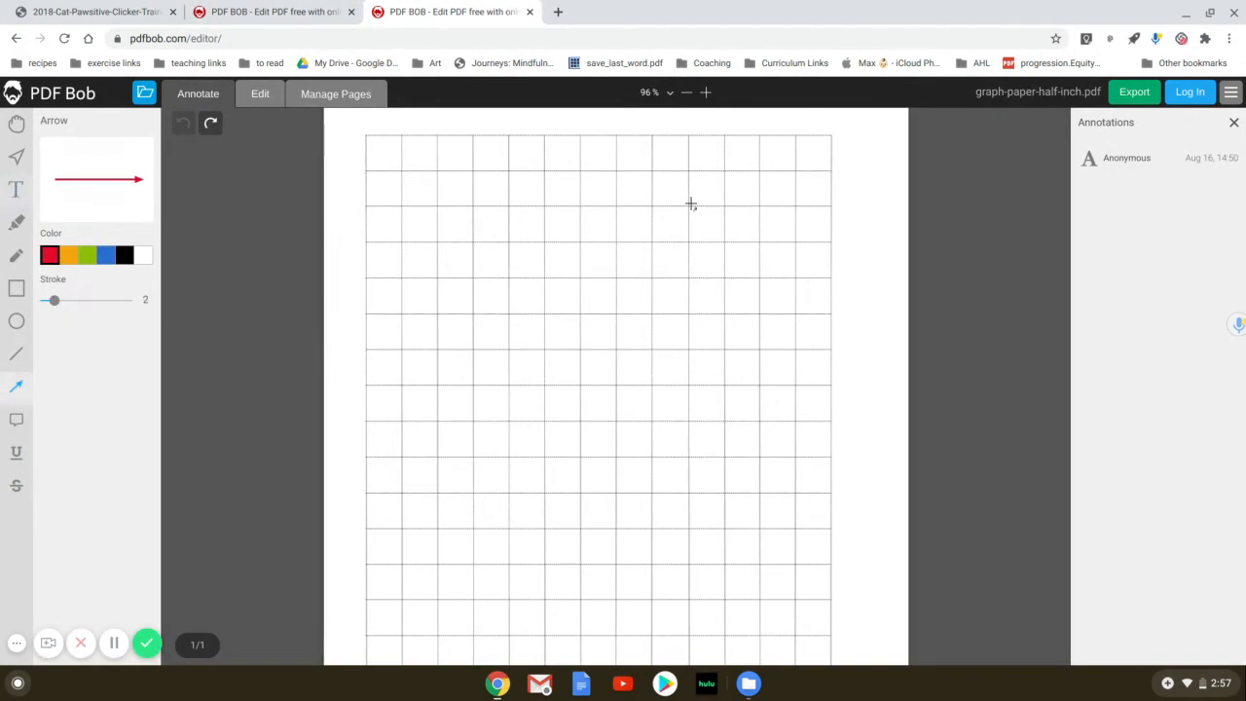
{"action": "mouse_move", "coordinate": [579, 133]}
{"action": "left_mouse_down"}
{"action": "mouse_move", "coordinate": [549, 313]}
{"action": "mouse_move", "coordinate": [558, 555]}
{"action": "mouse_move", "coordinate": [581, 665]}
{"action": "left_mouse_up"}
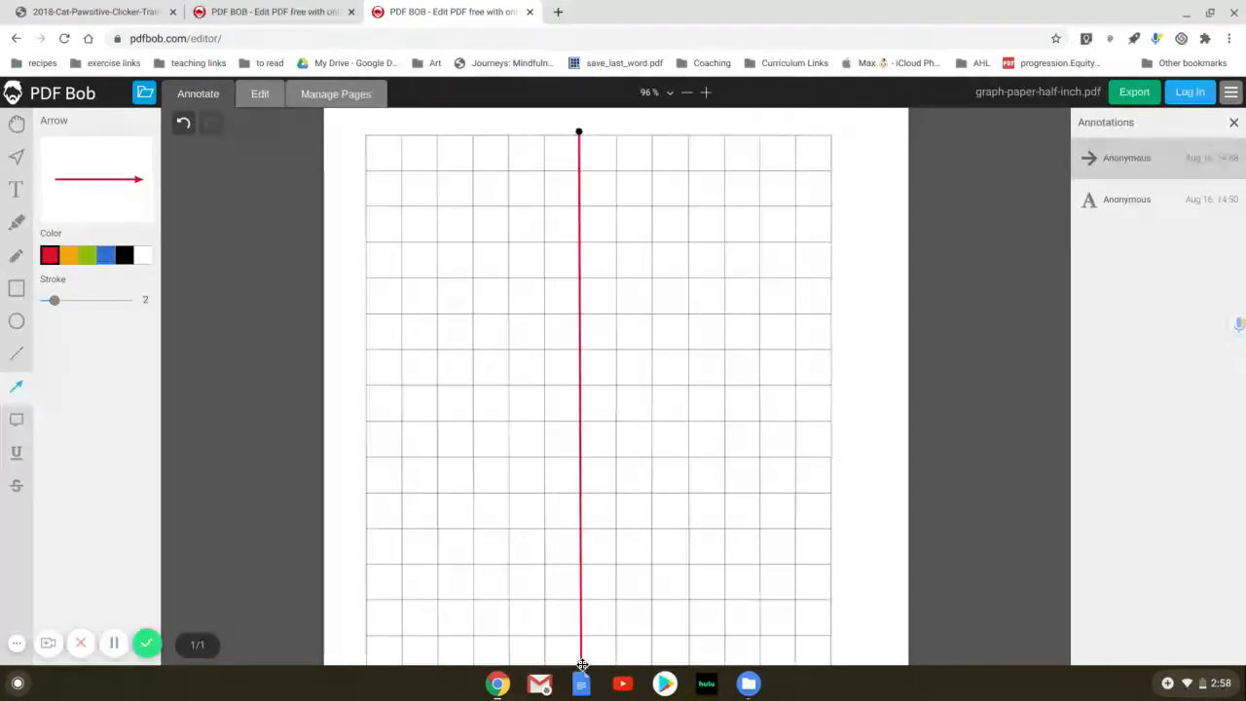
Step: Draw a blue horizontal line across the full width of the grid, crossing the red arrow
{"action": "scroll", "coordinate": [603, 566], "scroll_direction": "down", "scroll_amount": 1}
{"action": "scroll", "coordinate": [604, 565], "scroll_direction": "up", "scroll_amount": 1}
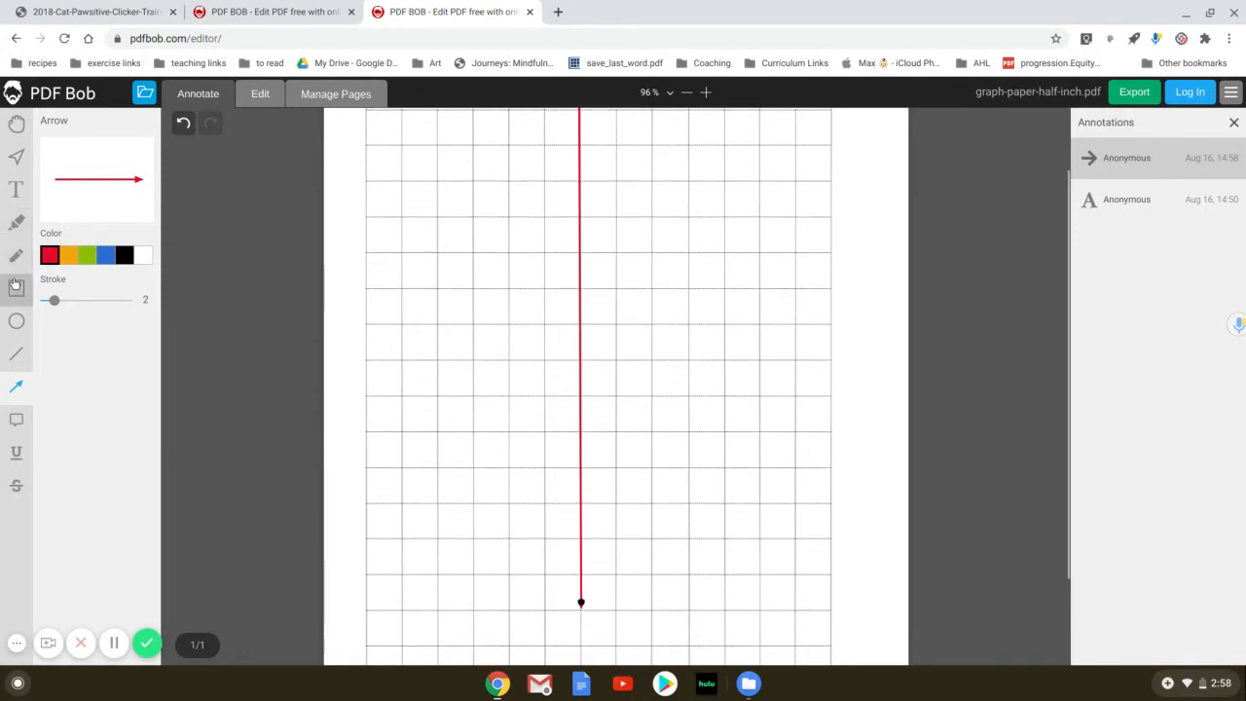
{"action": "left_click", "coordinate": [15, 353]}
{"action": "mouse_move", "coordinate": [368, 361]}
{"action": "left_mouse_down"}
{"action": "mouse_move", "coordinate": [785, 375]}
{"action": "mouse_move", "coordinate": [831, 359]}
{"action": "left_mouse_up"}
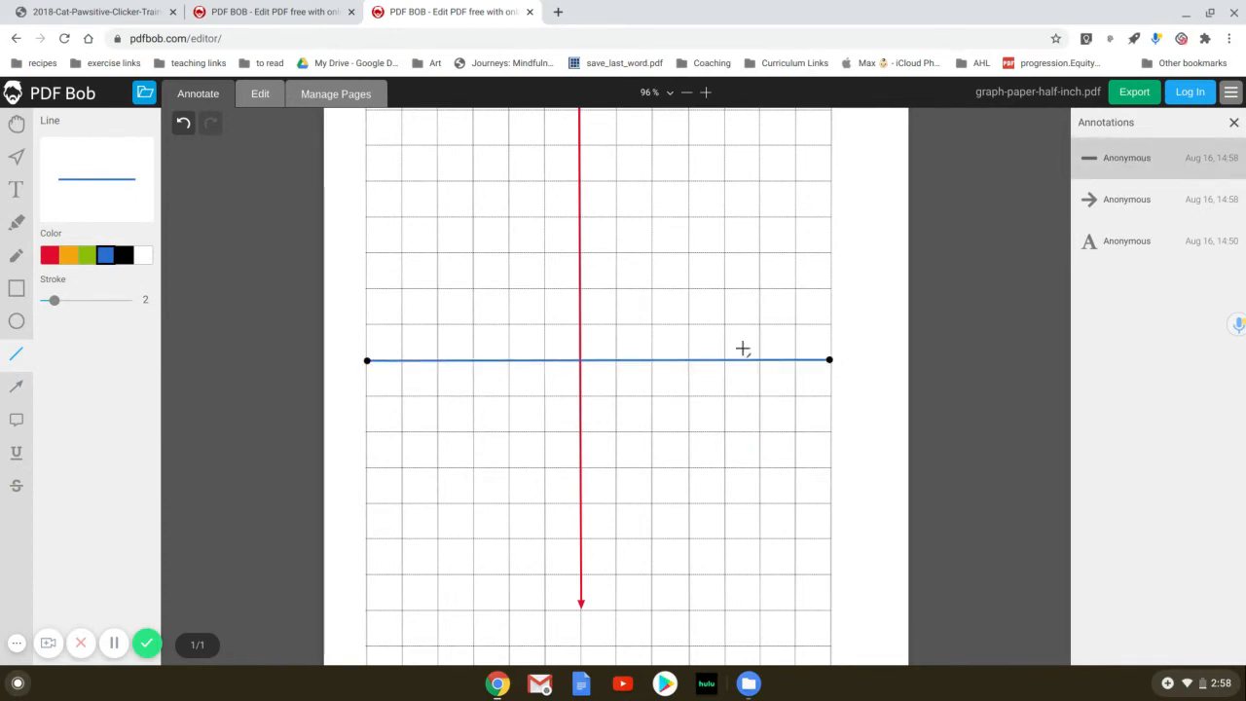
Step: Switch back to the clicker training PDF and add a sticky note reading "Hi!" beside the Supplies heading
{"action": "left_click", "coordinate": [328, 9]}
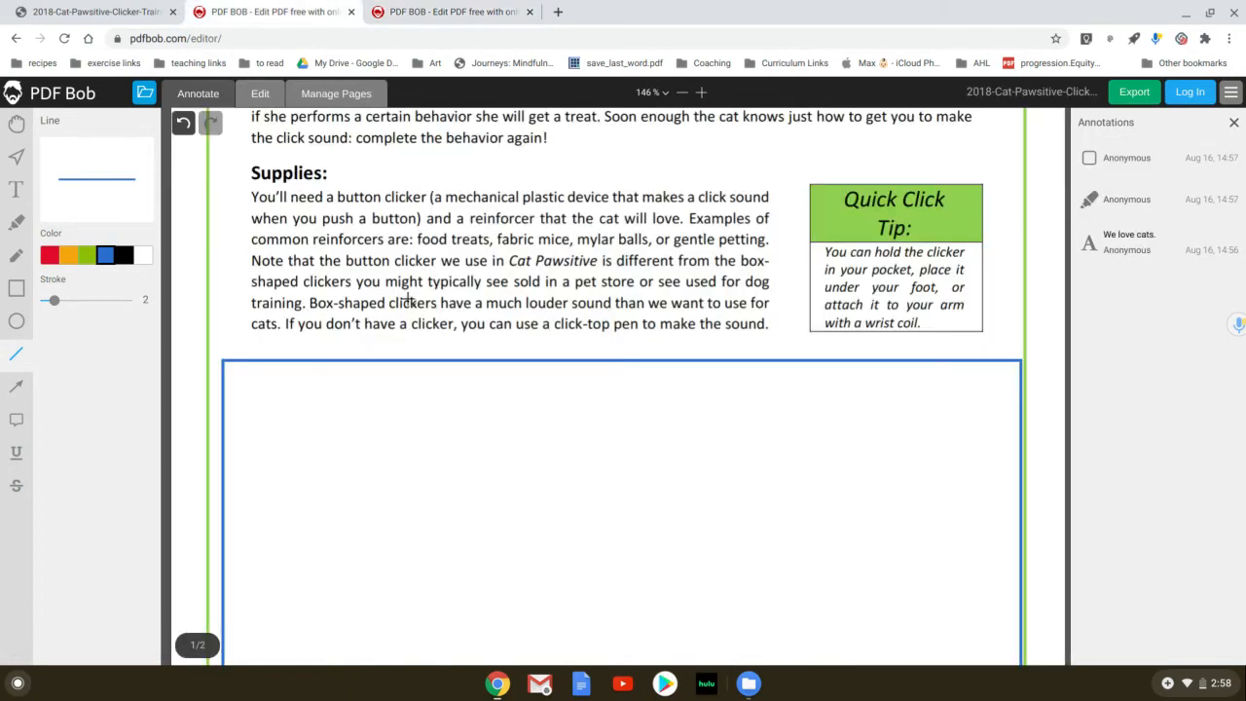
{"action": "left_click", "coordinate": [17, 389]}
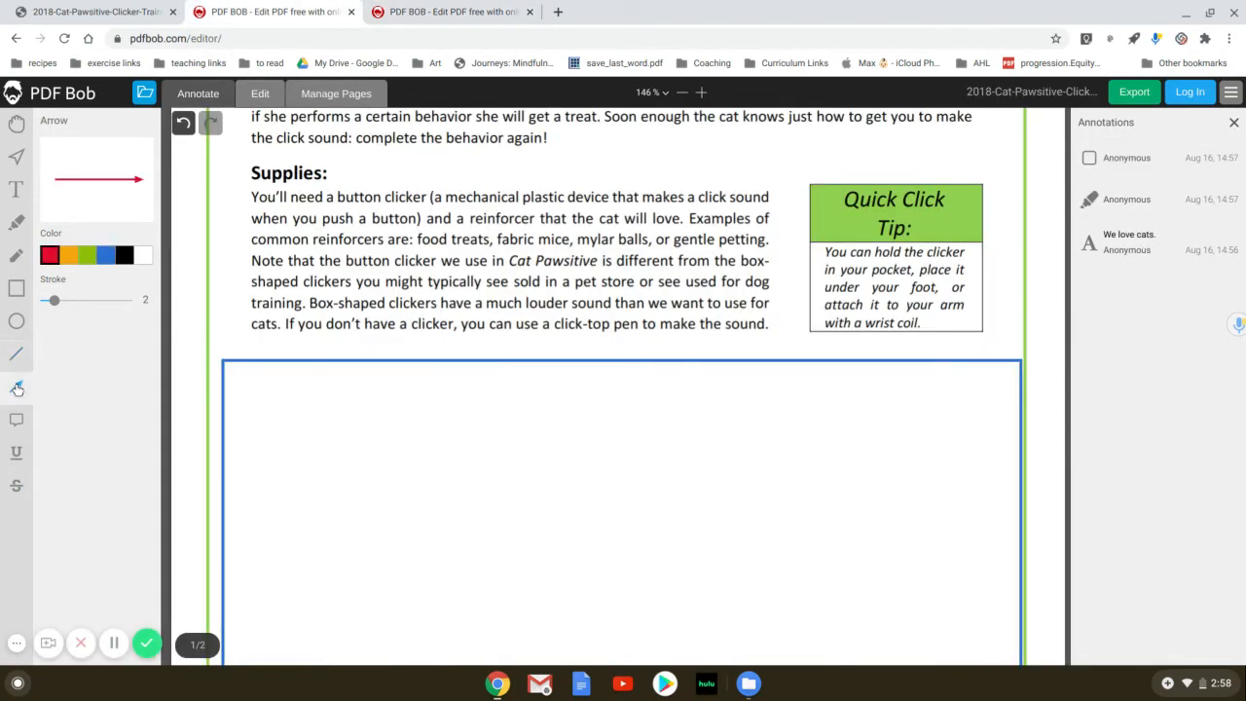
{"action": "left_click", "coordinate": [21, 424]}
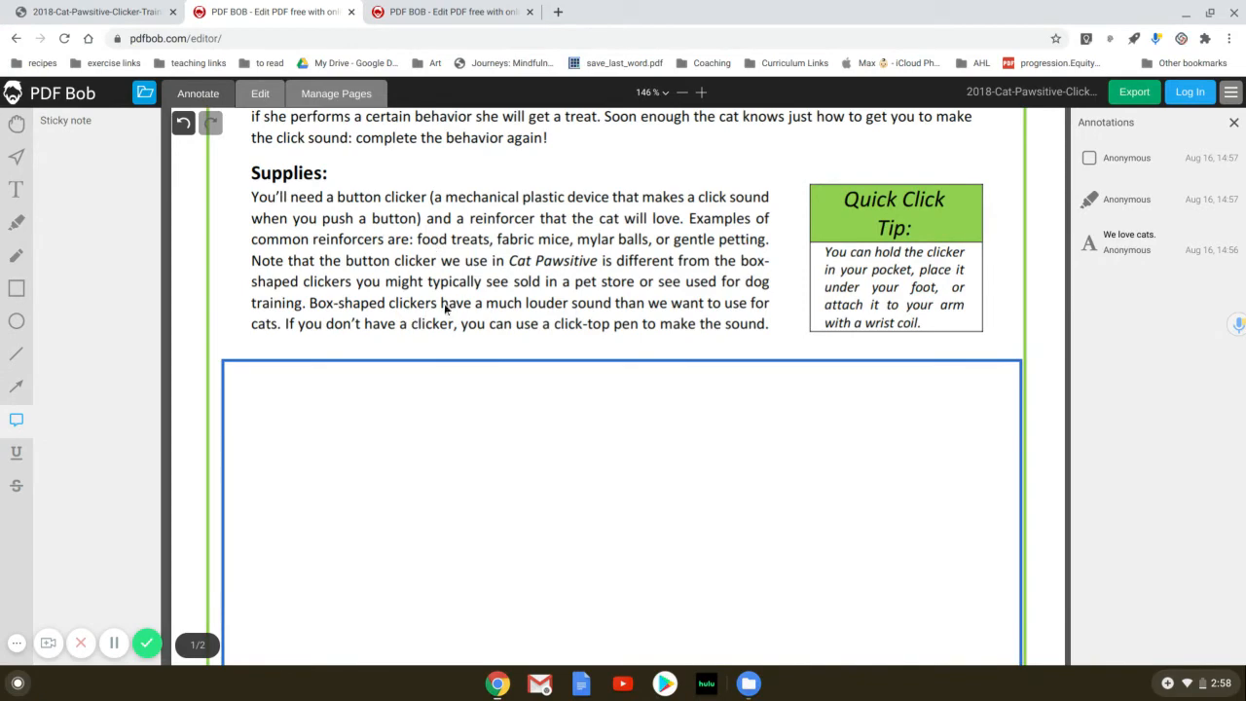
{"action": "scroll", "coordinate": [479, 291], "scroll_direction": "up", "scroll_amount": 2}
{"action": "scroll", "coordinate": [576, 368], "scroll_direction": "up", "scroll_amount": 1}
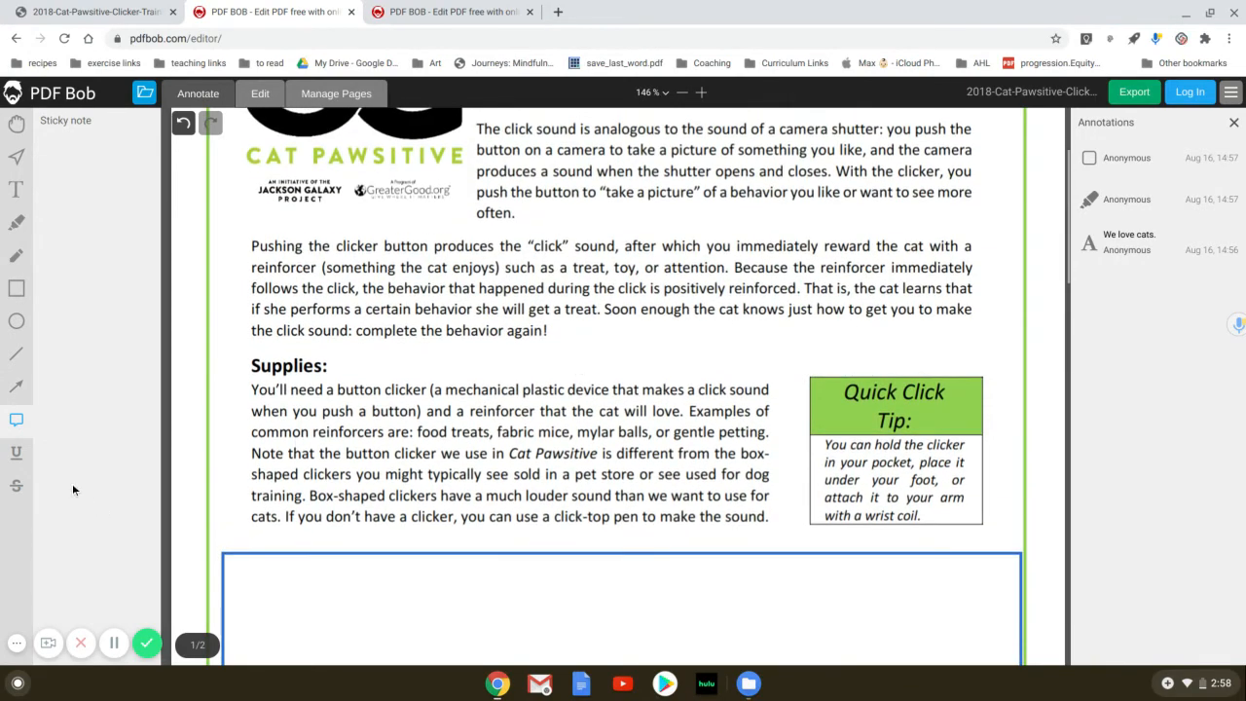
{"action": "left_click", "coordinate": [581, 369]}
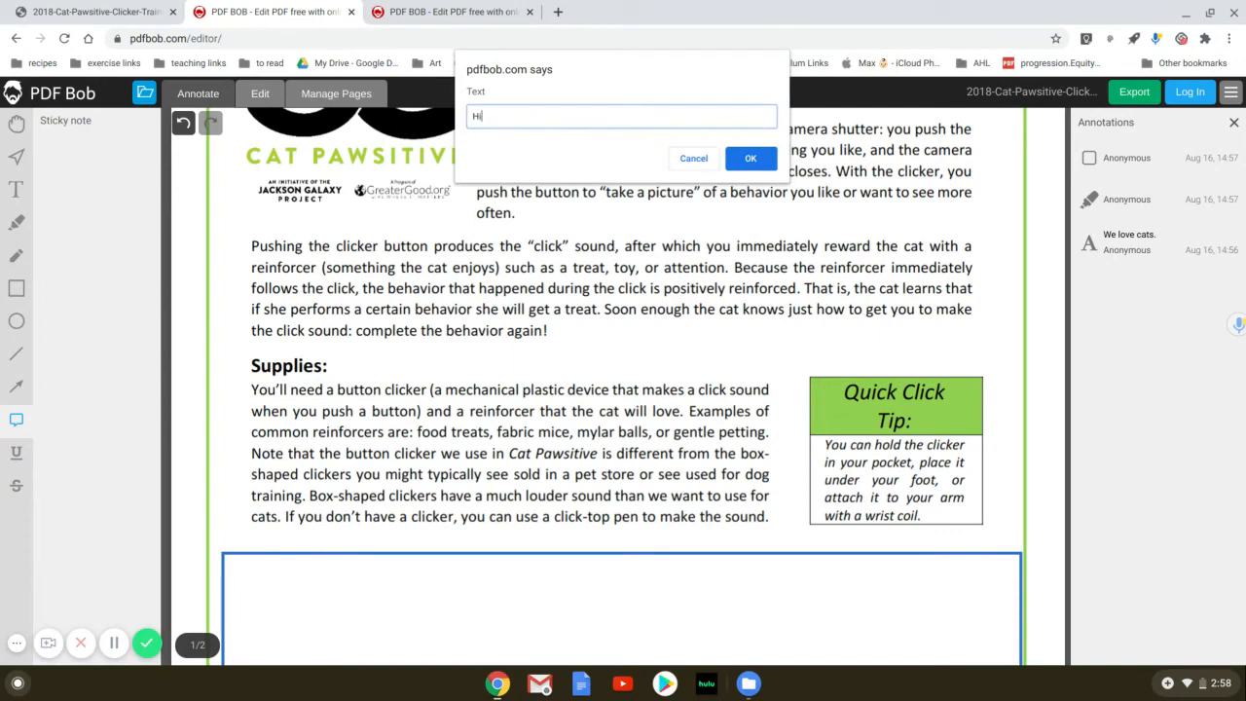
{"action": "left_click", "coordinate": [753, 159]}
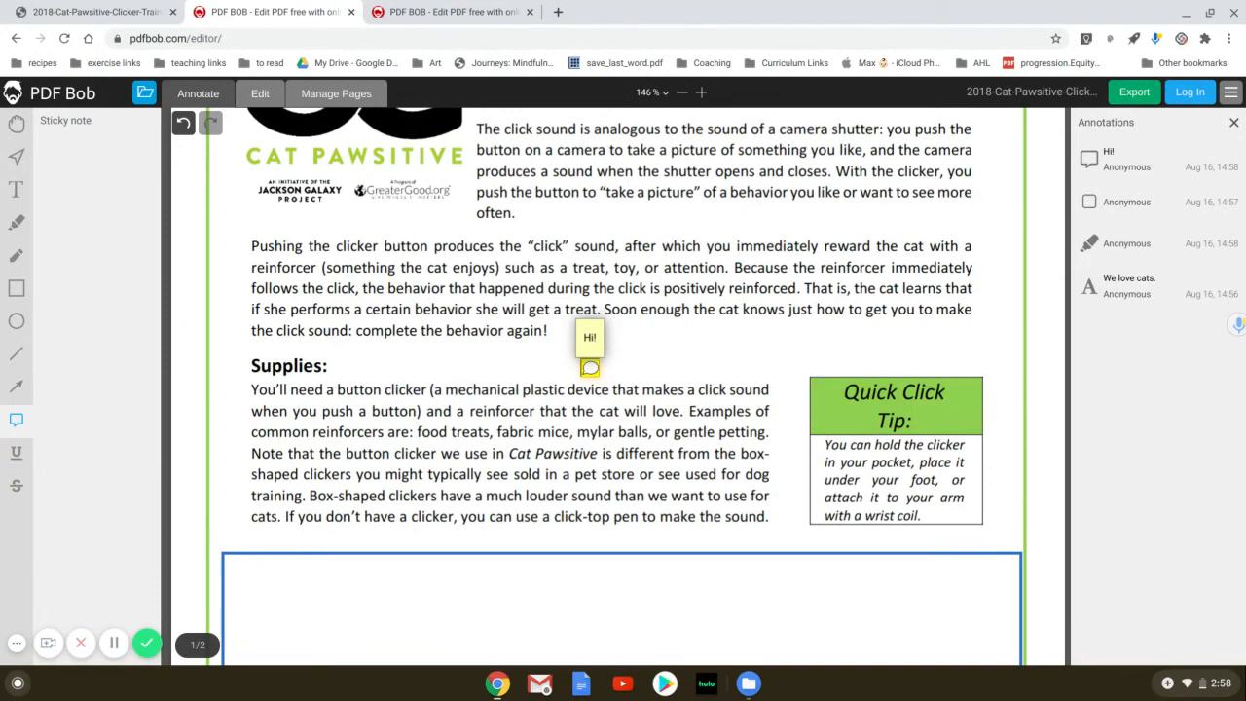
Step: Underline the text from "Pushing the clicker button" to "reinforcer" in red and strike out "You'll need a button clicker" under Supplies in red
{"action": "left_click", "coordinate": [15, 451]}
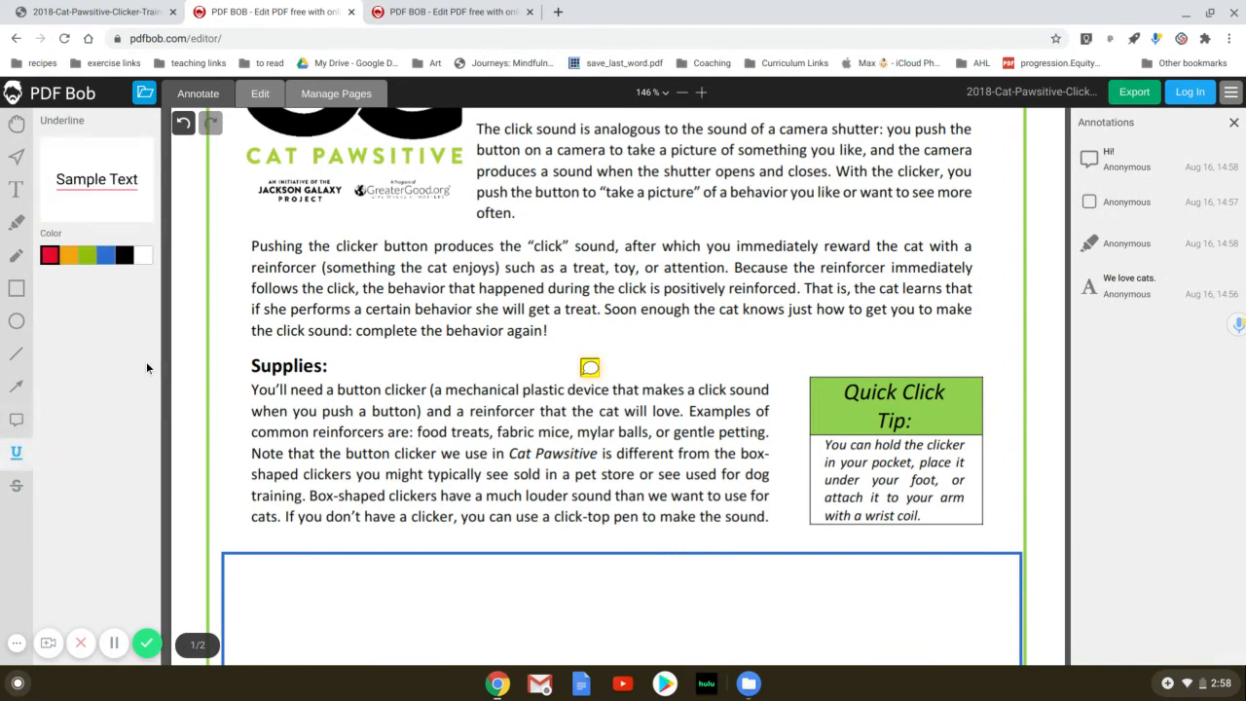
{"action": "left_click_drag", "start_coordinate": [243, 254], "coordinate": [313, 270]}
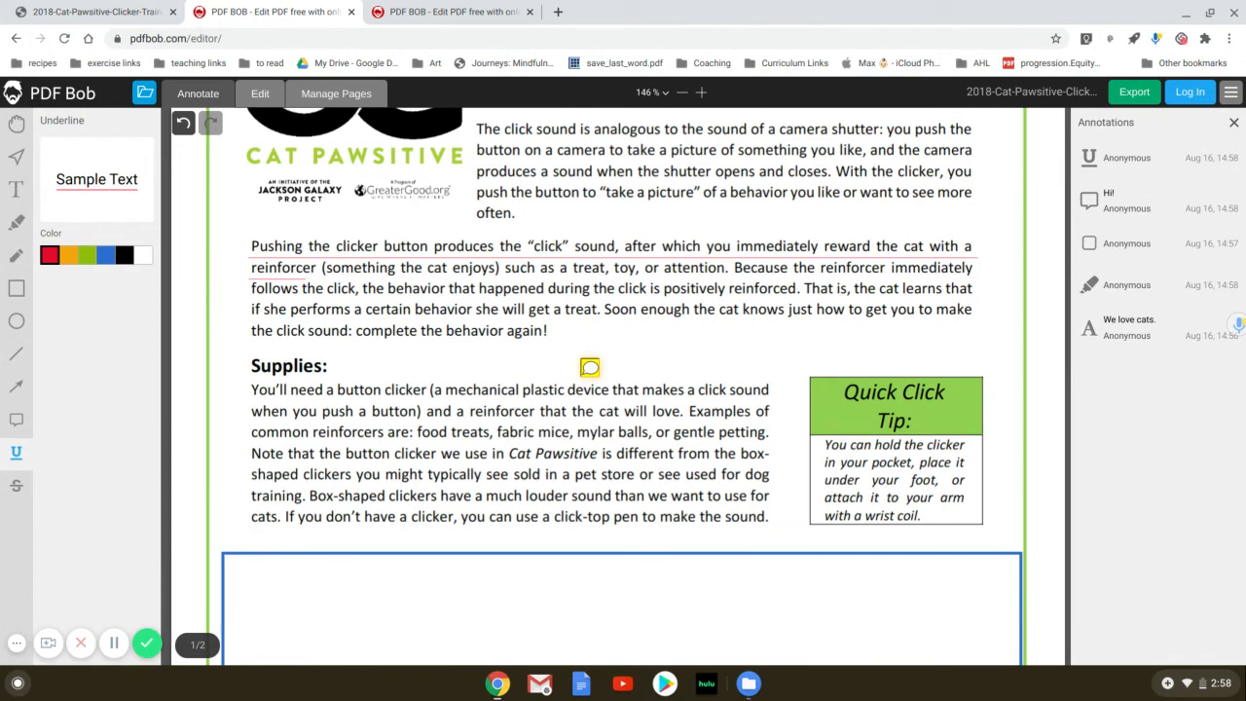
{"action": "left_click", "coordinate": [16, 487]}
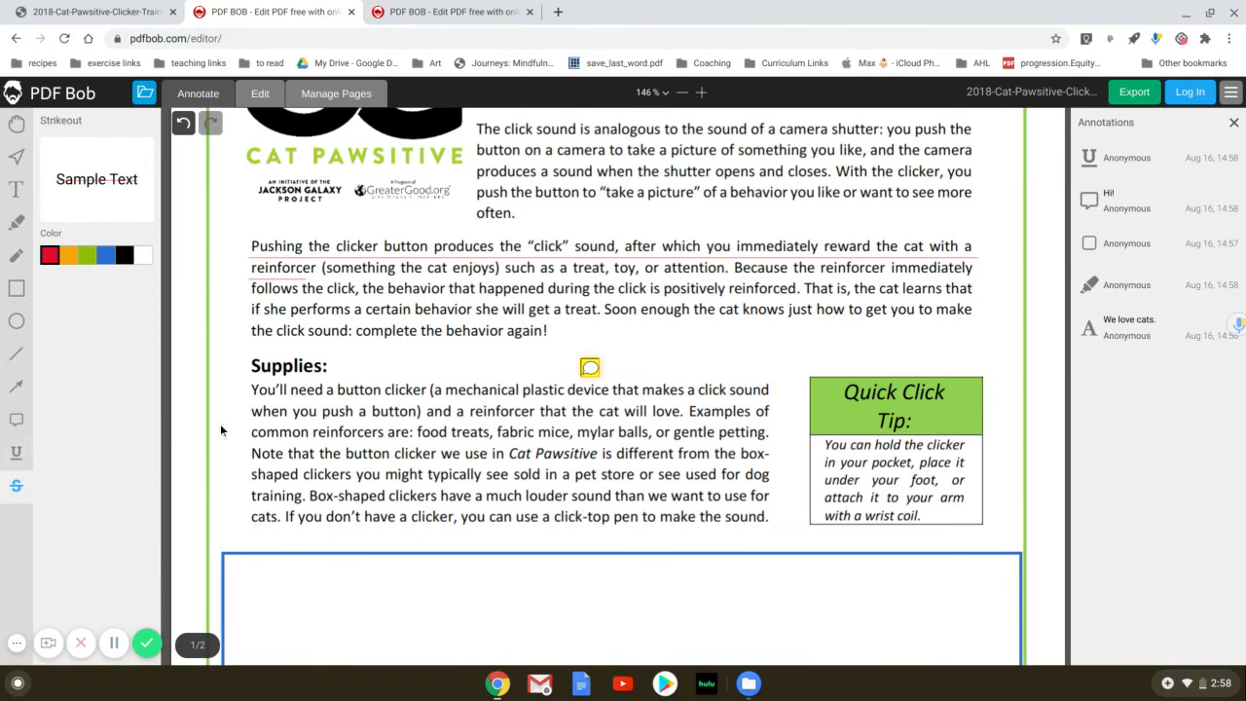
{"action": "left_click_drag", "start_coordinate": [246, 392], "coordinate": [427, 389]}
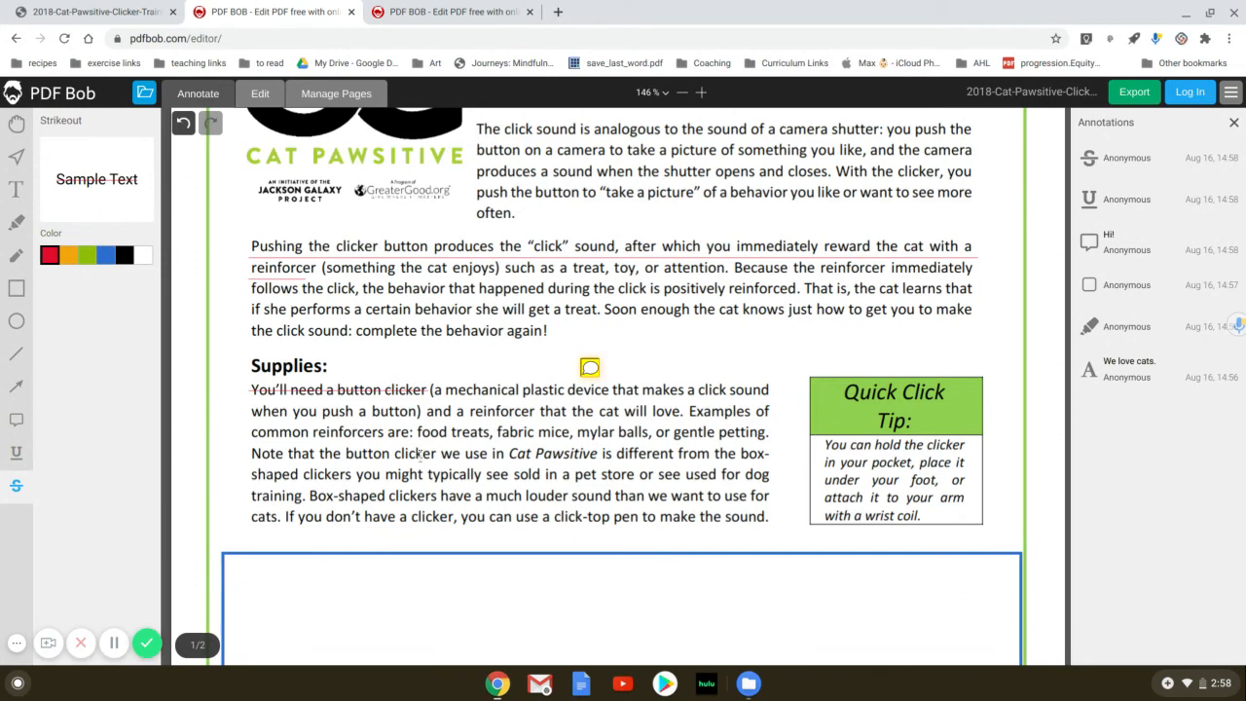
Step: Export the annotated clicker training handout in PDF format and download the resulting file
{"action": "scroll", "coordinate": [419, 454], "scroll_direction": "up", "scroll_amount": 3}
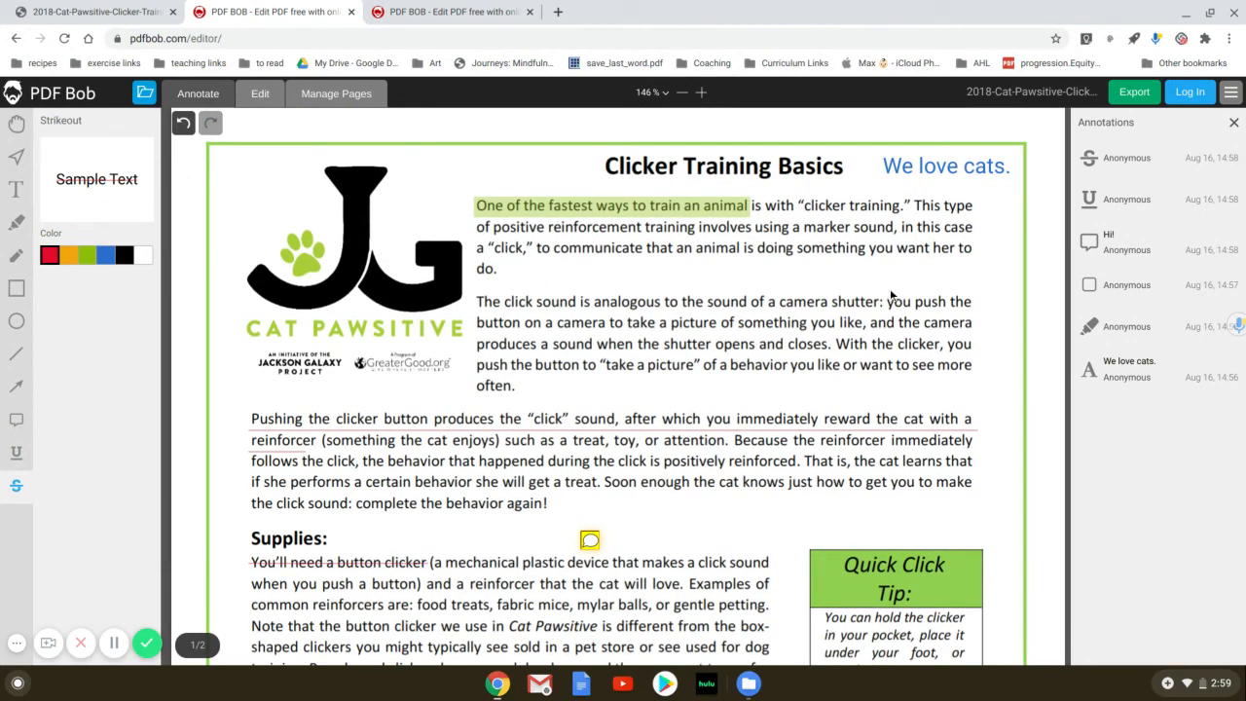
{"action": "left_click", "coordinate": [1131, 93]}
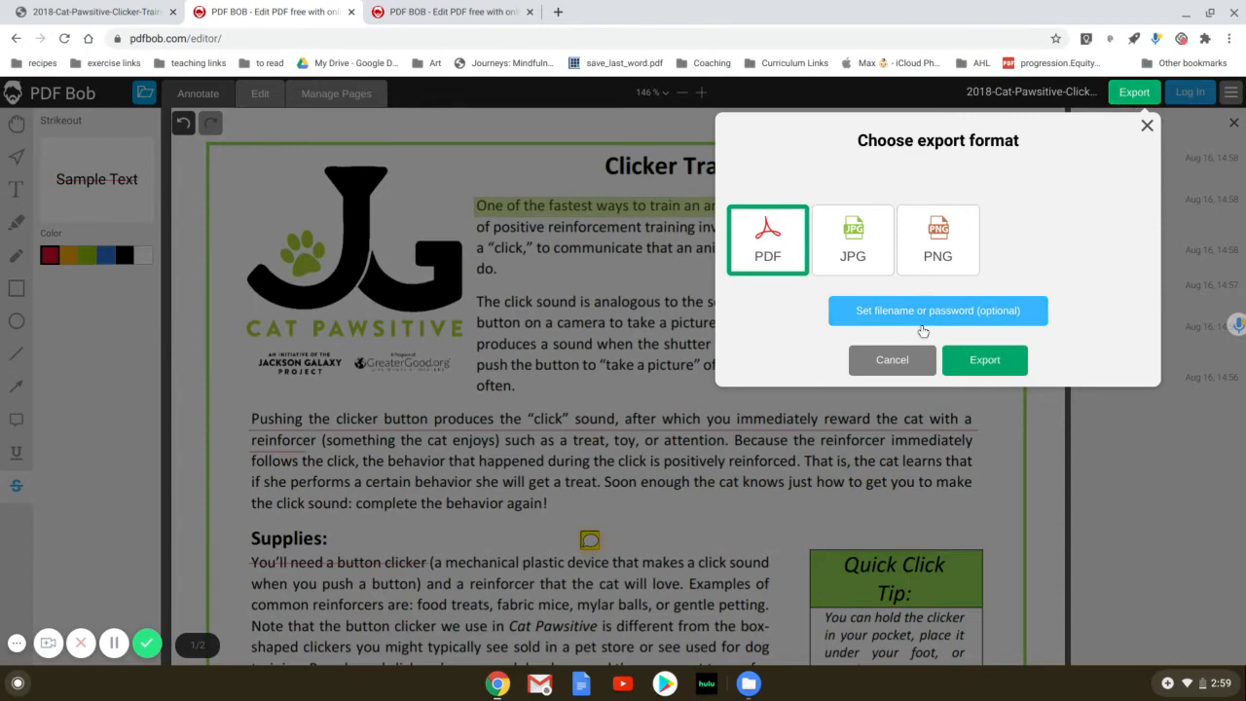
{"action": "left_click", "coordinate": [976, 361]}
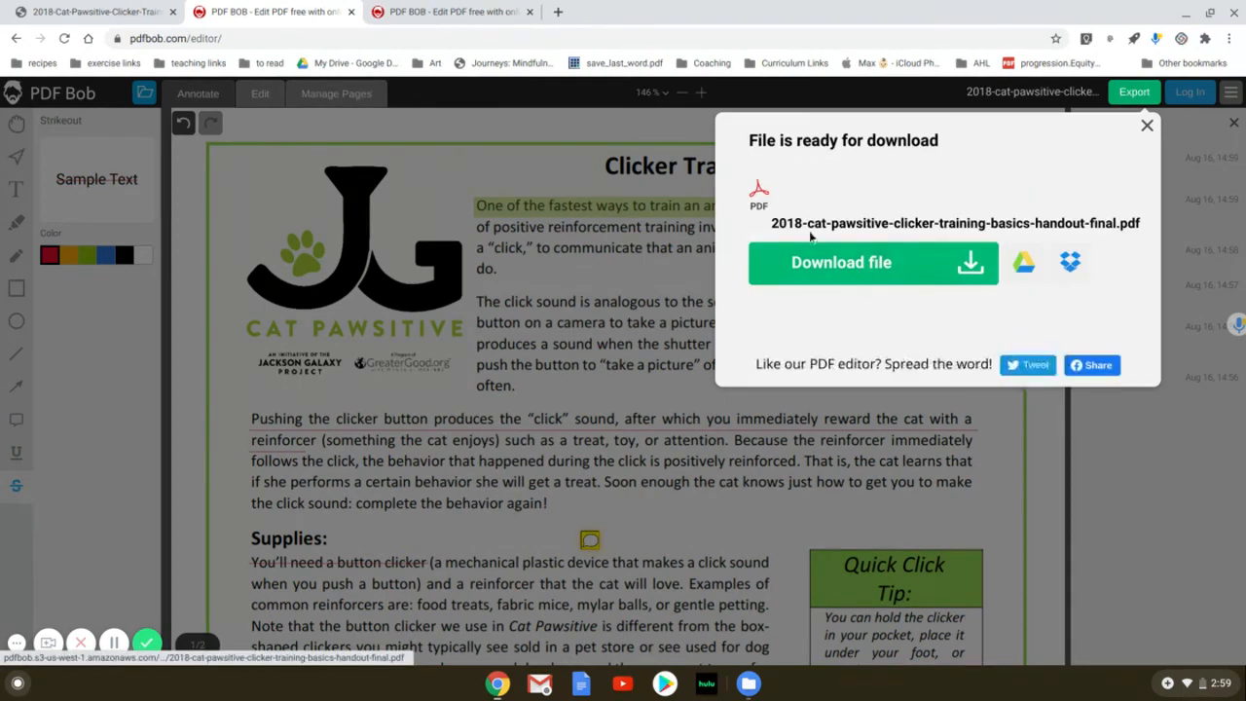
{"action": "left_click", "coordinate": [934, 265]}
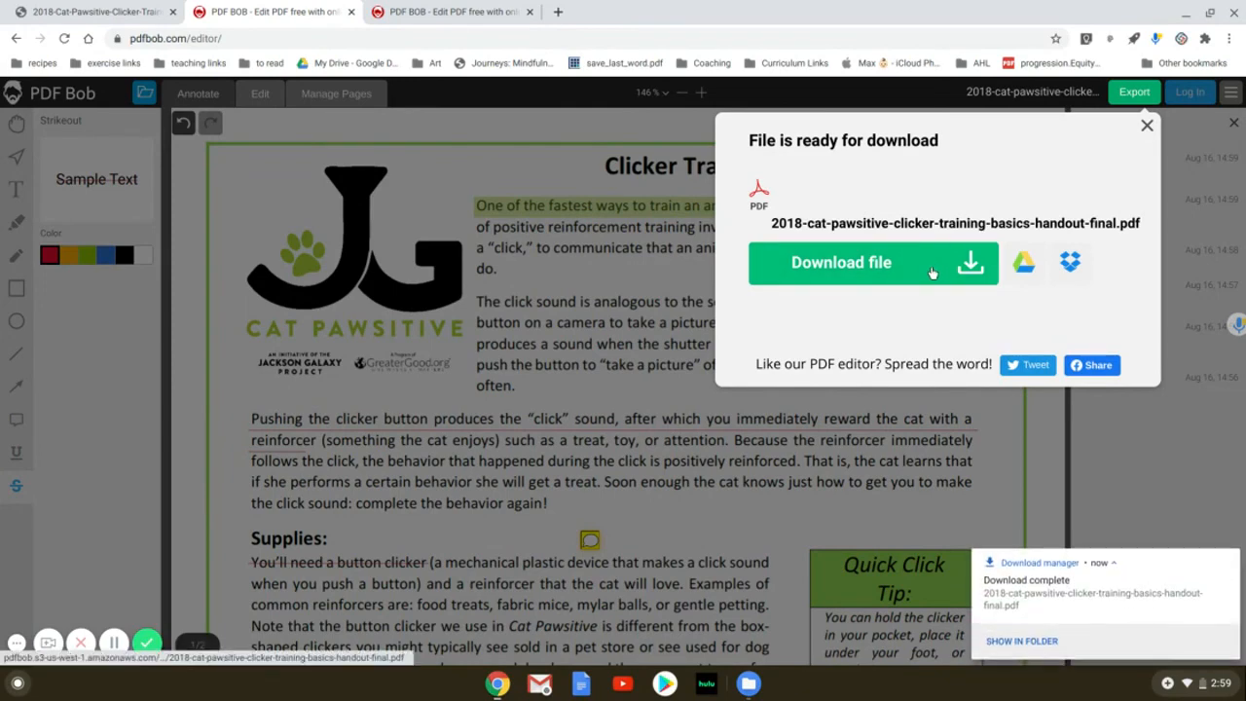